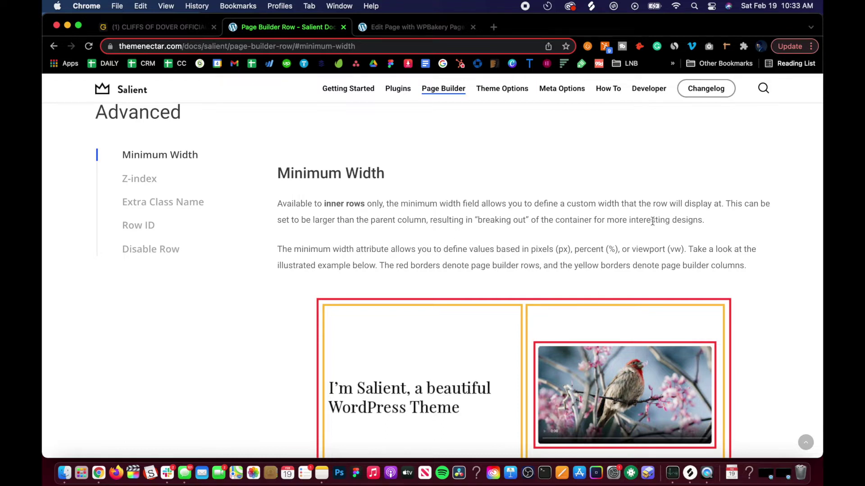
Scroll the Page Builder Row docs down to the default versus 40vw Minimum Width examples.
scroll(504, 267, "down", 5)
scroll(599, 306, "down", 4)
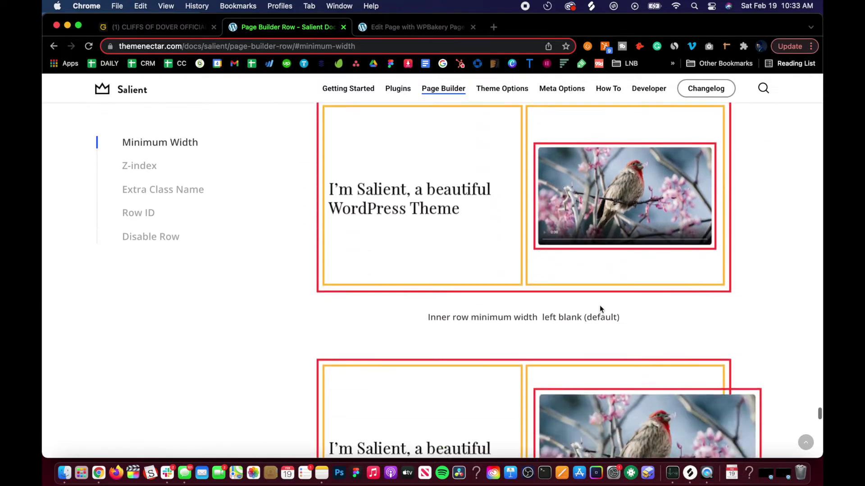
scroll(599, 309, "down", 4)
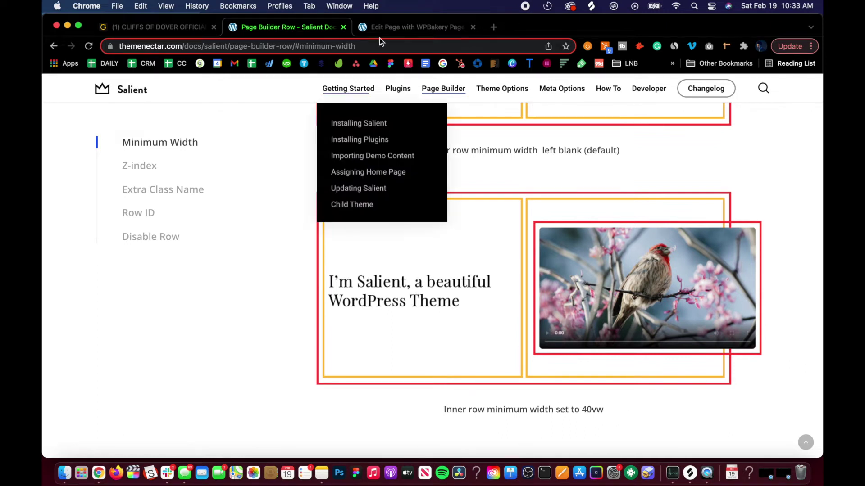
Switch to the sample page's front-end editor and look over the hero row.
left_click(398, 30)
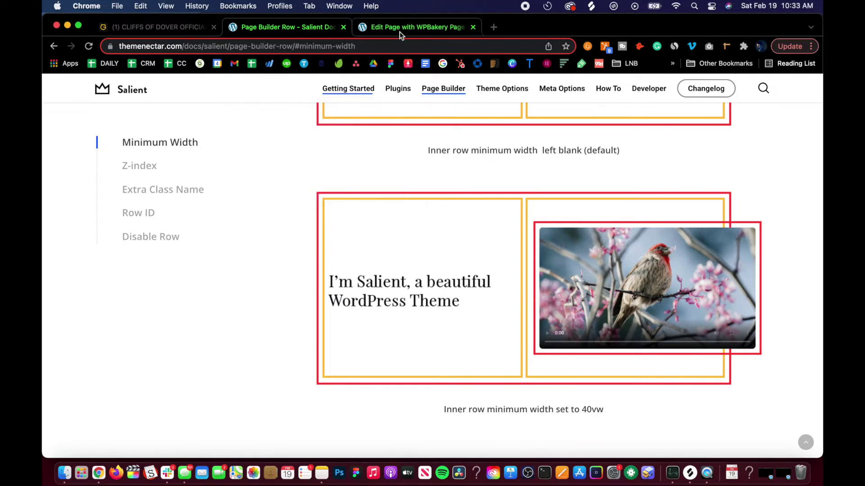
scroll(240, 317, "down", 2)
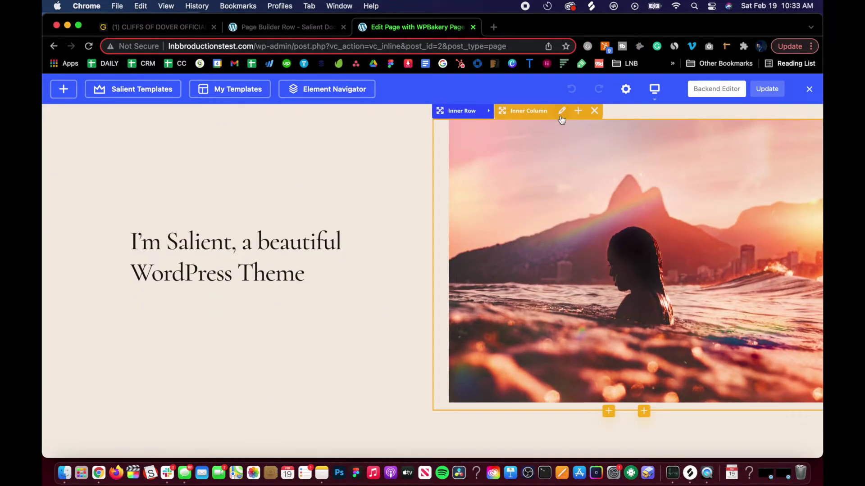
mouse_move(485, 116)
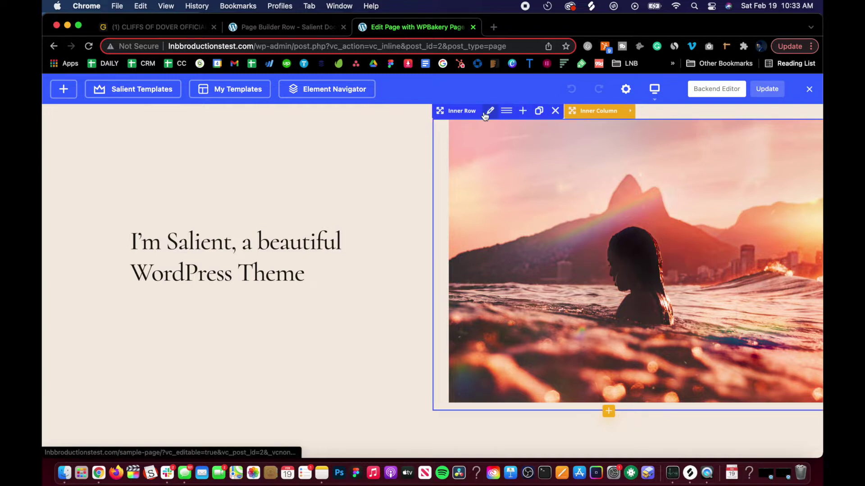
scroll(384, 268, "up", 1)
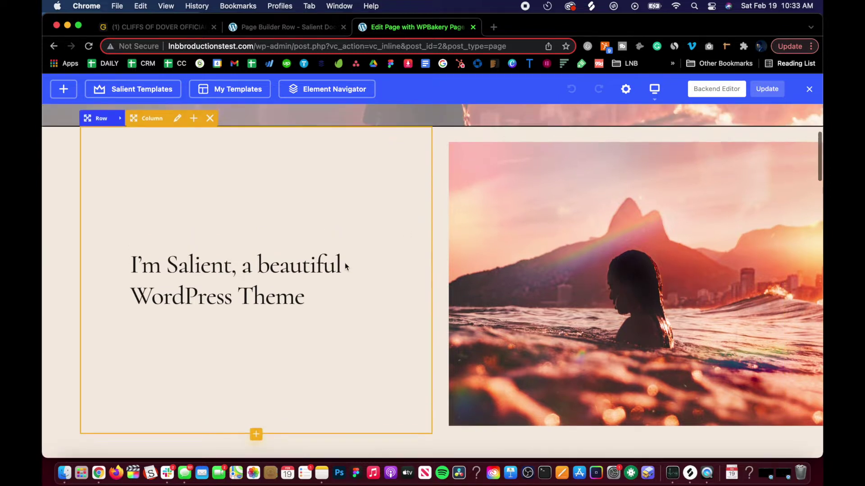
mouse_move(100, 118)
Open the row's layout options and the element list, closing both unchanged.
left_click(134, 119)
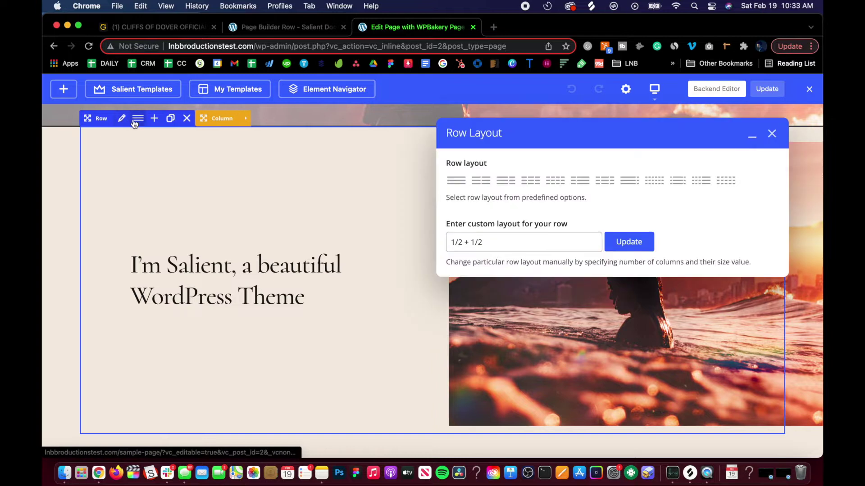
left_click(771, 134)
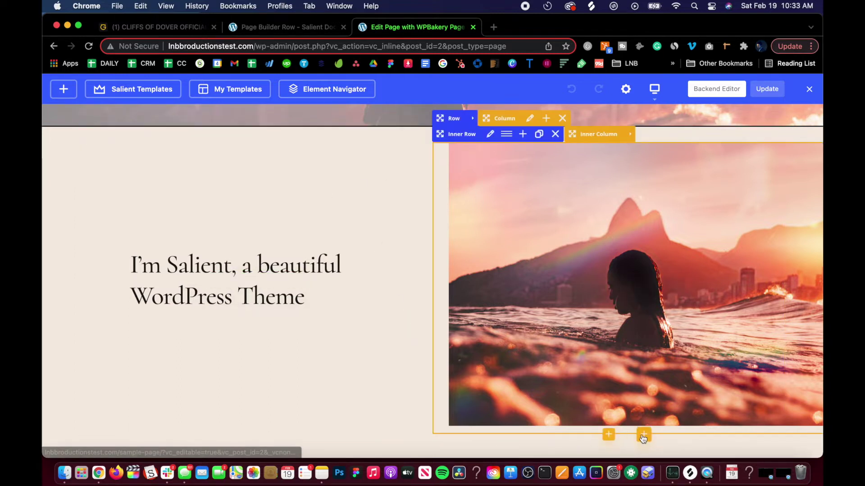
left_click(611, 434)
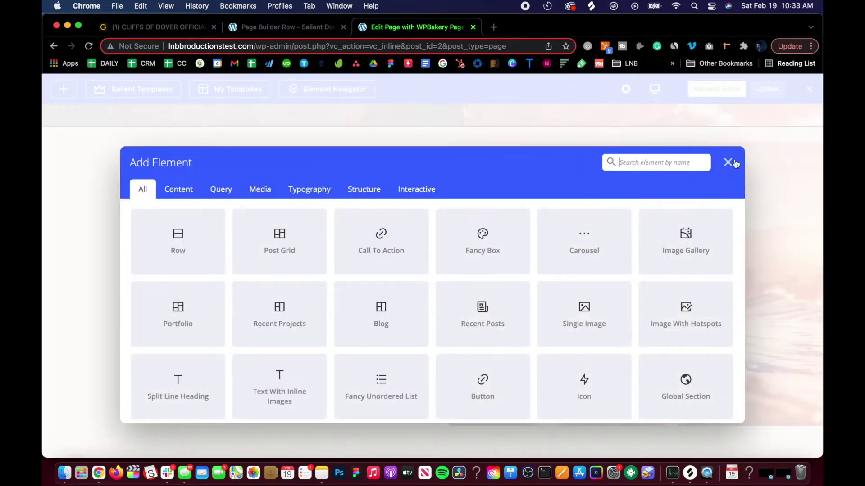
left_click(728, 162)
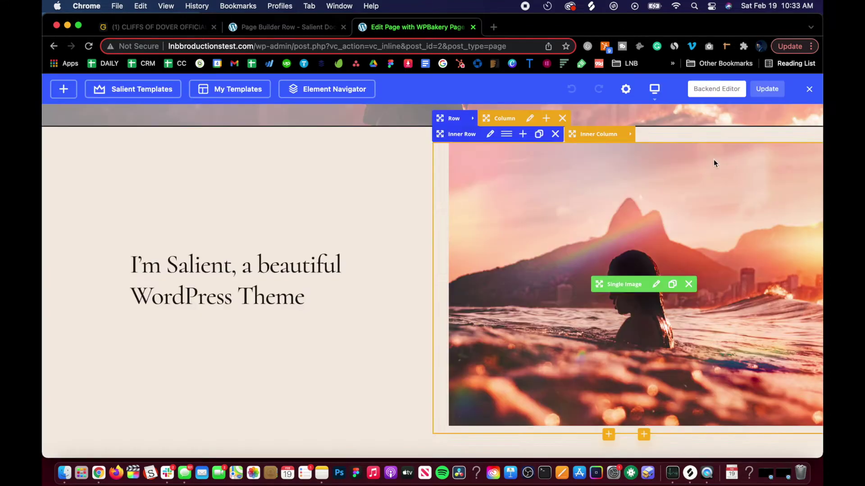
Save the image's inner row with its 50vw Minimum Width cleared.
left_click(491, 135)
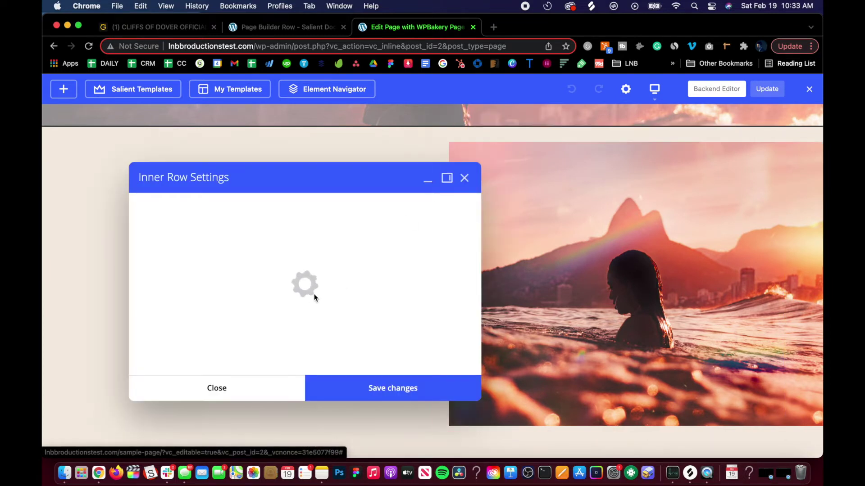
scroll(220, 290, "down", 10)
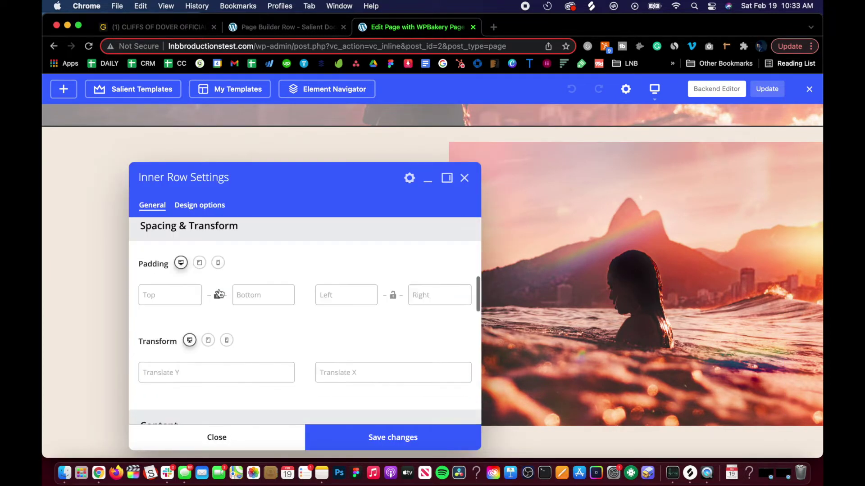
scroll(220, 294, "down", 10)
scroll(219, 293, "up", 6)
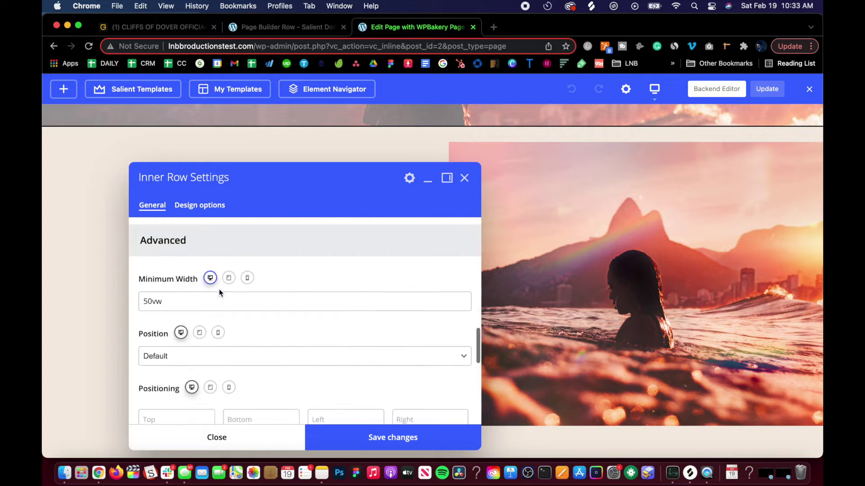
left_click(154, 301)
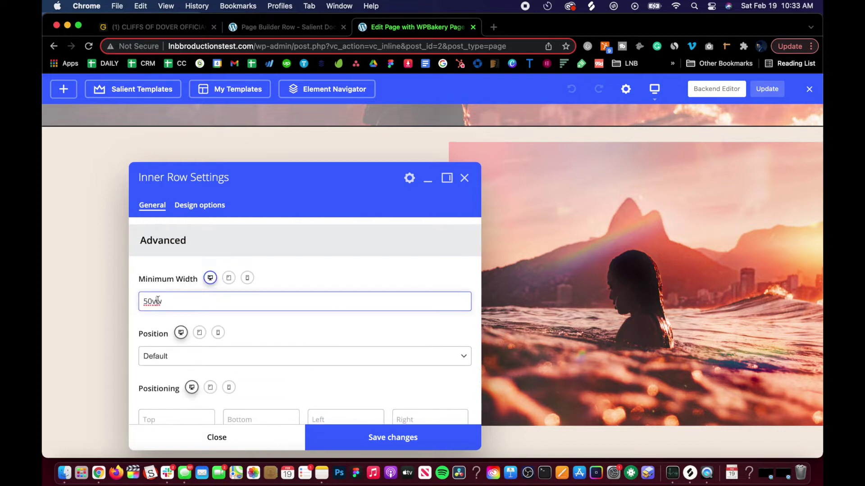
double_click(154, 301)
key("BackSpace")
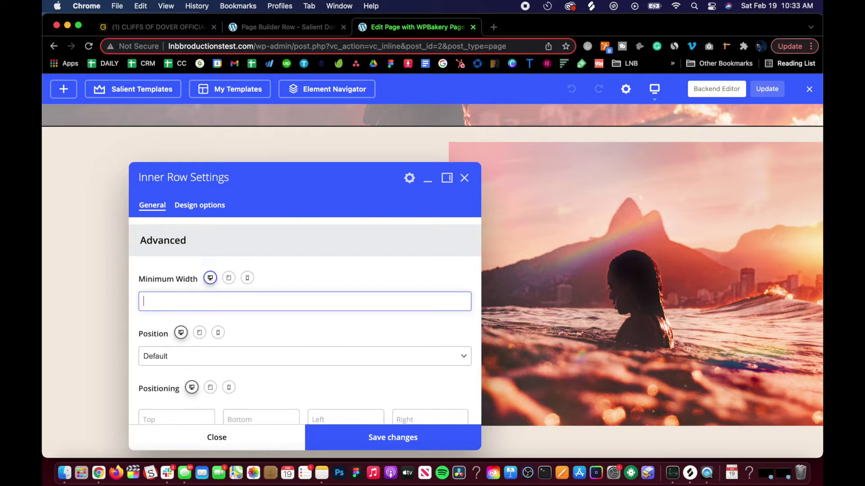
left_click(343, 433)
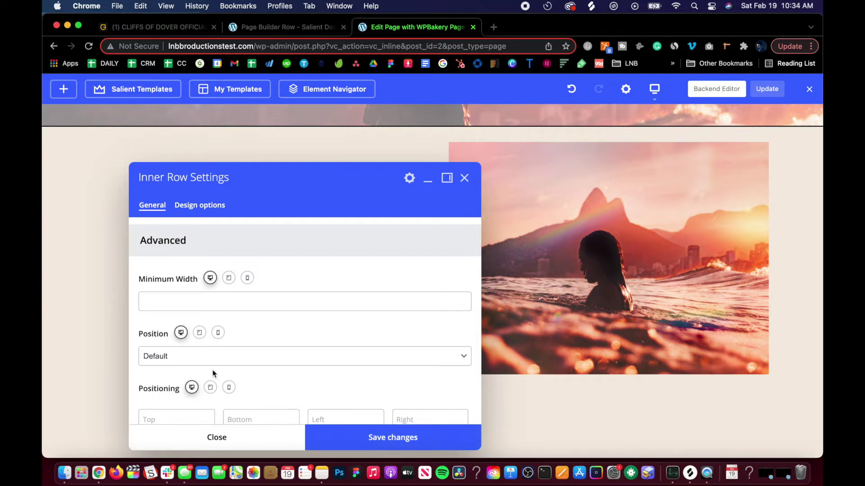
Save the inner row's Minimum Width at 50vw, then at 60vw.
left_click(162, 304)
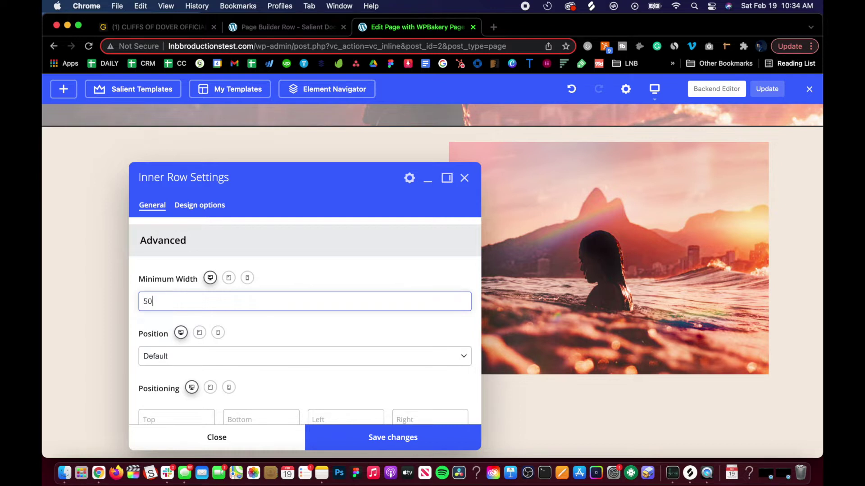
left_click(351, 440)
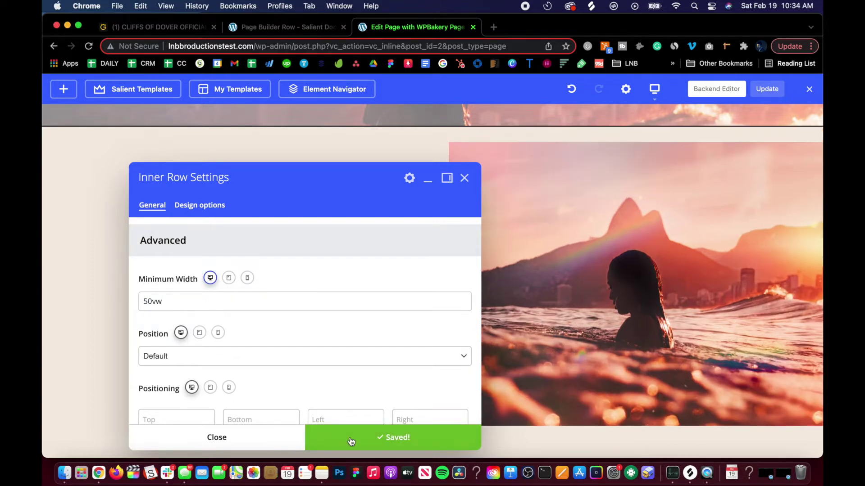
left_click(173, 304)
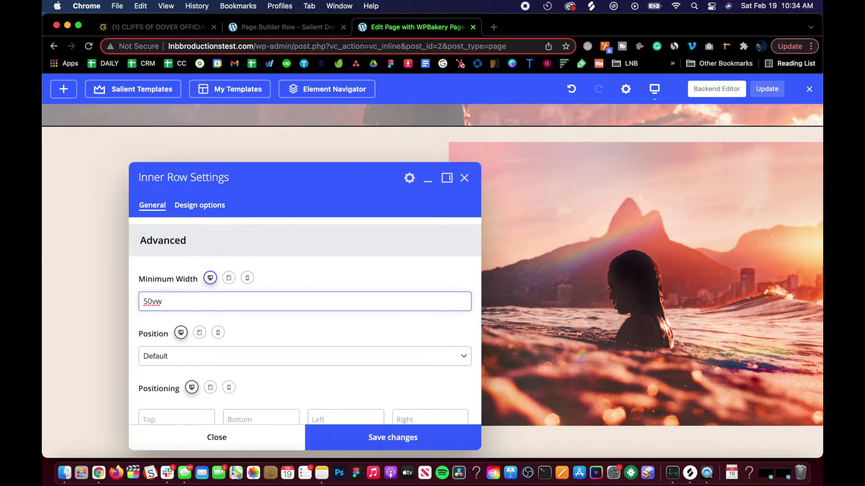
key("BackSpace")
key("BackSpace")
type("60")
left_click(366, 438)
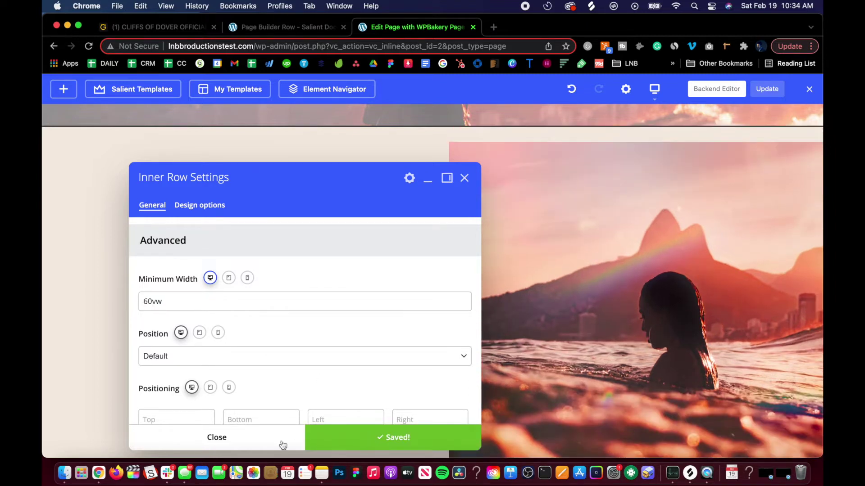
Try a 40vw Minimum Width, then save it back at 50vw.
left_click(155, 299)
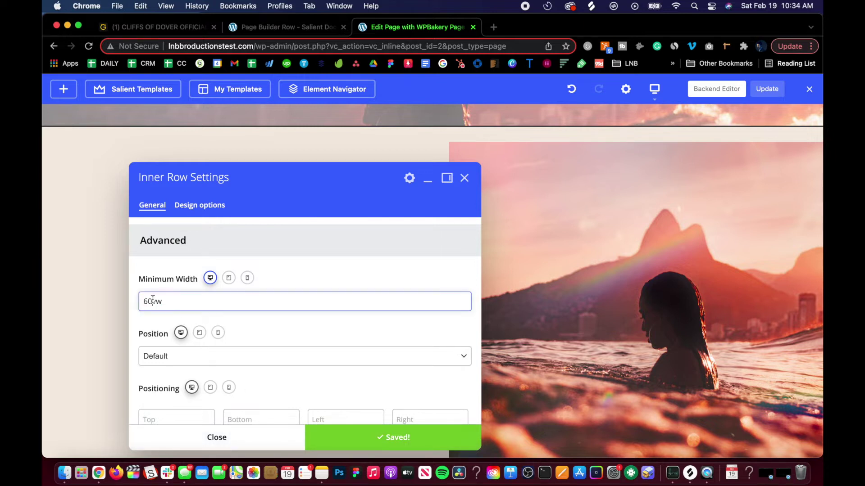
key("BackSpace")
key("BackSpace")
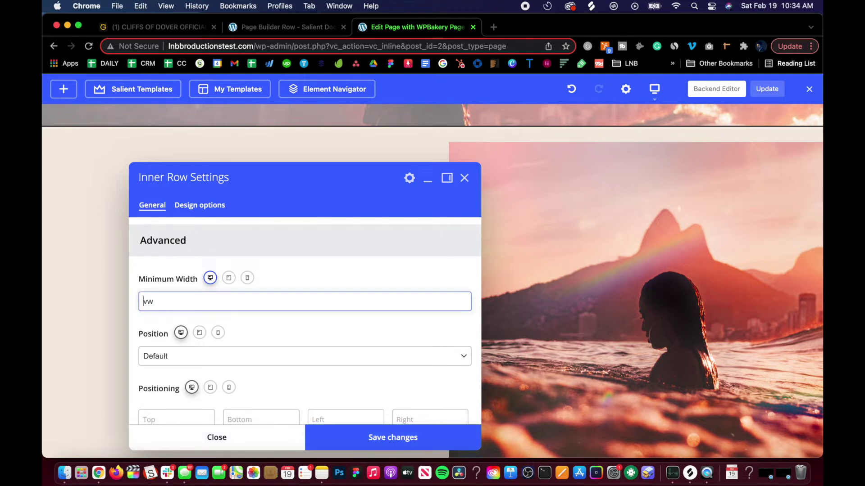
type("40")
left_click(340, 436)
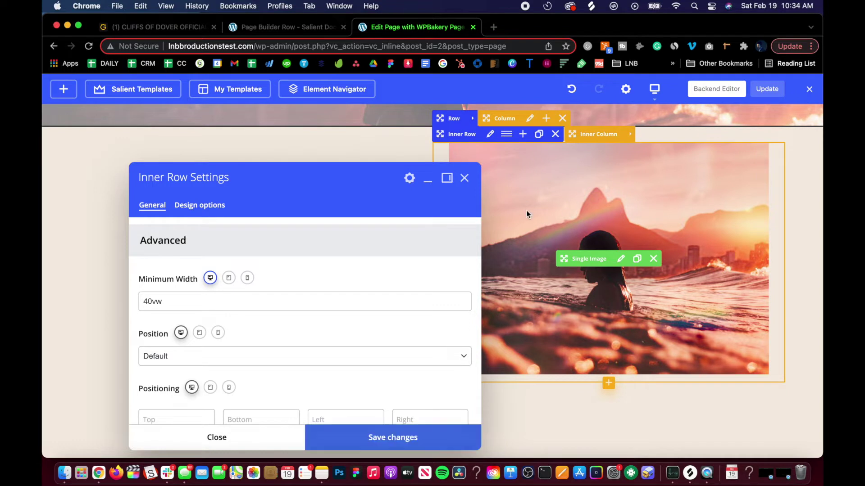
left_click(152, 302)
key("BackSpace")
key("BackSpace")
type("50")
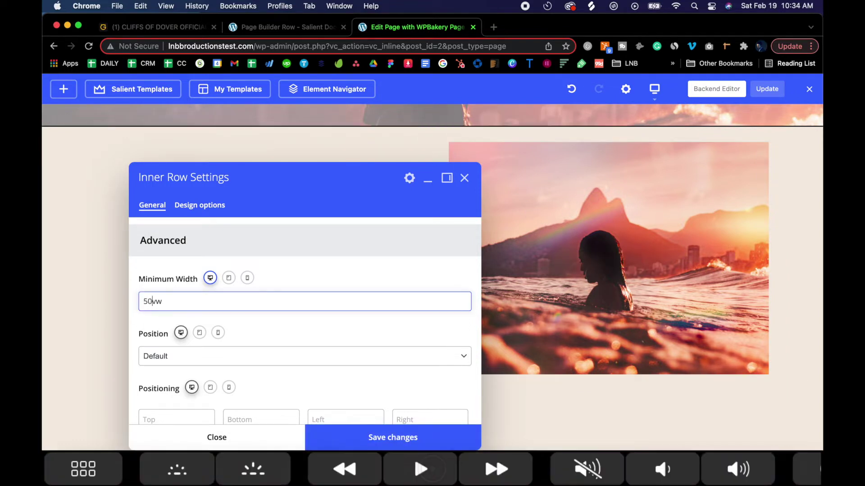
left_click(355, 443)
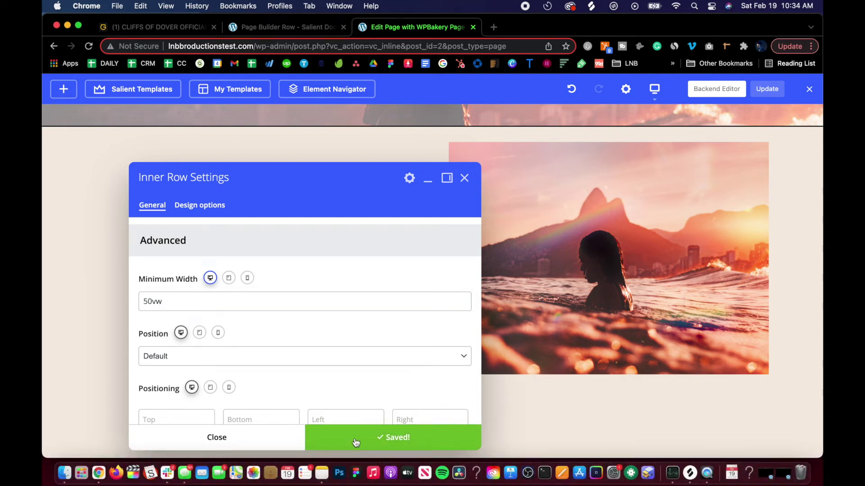
Close the inner row settings and check the 40vw caption in the Salient docs.
left_click(270, 442)
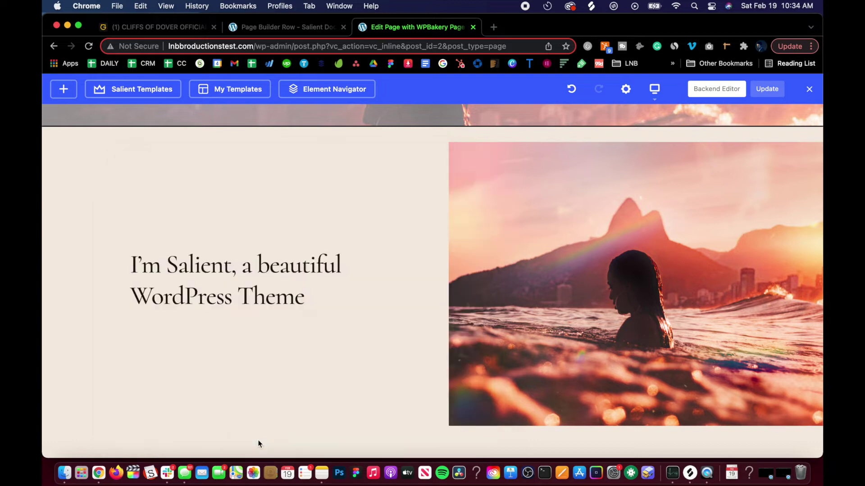
left_click(288, 25)
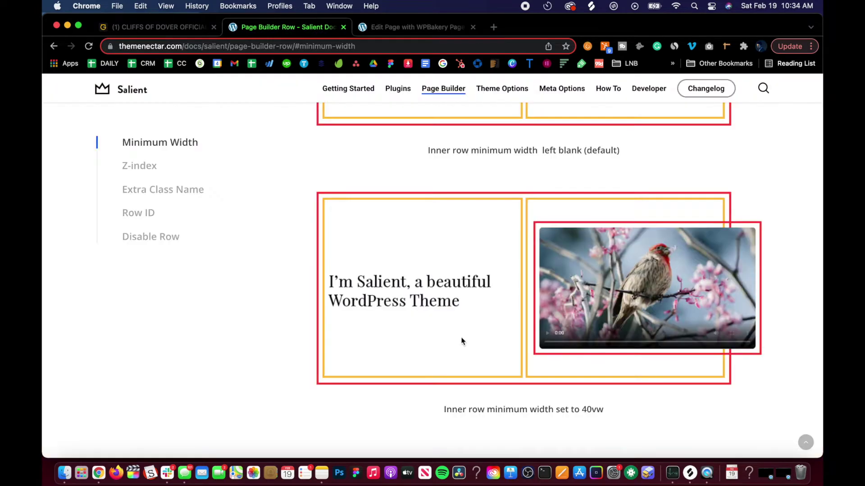
left_click_drag(604, 407, 586, 408)
right_click(587, 408)
left_click(504, 156)
left_click(408, 27)
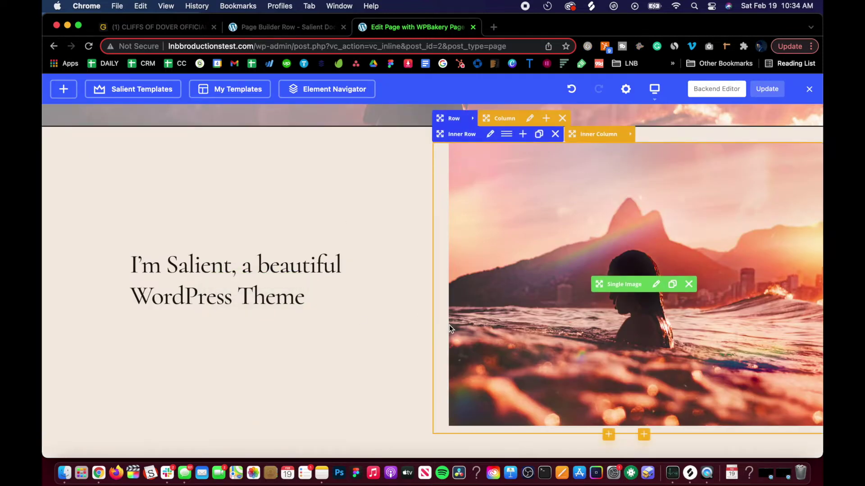
Compare the docs' Minimum Width examples with the editor, ending on the editor tab.
left_click(300, 26)
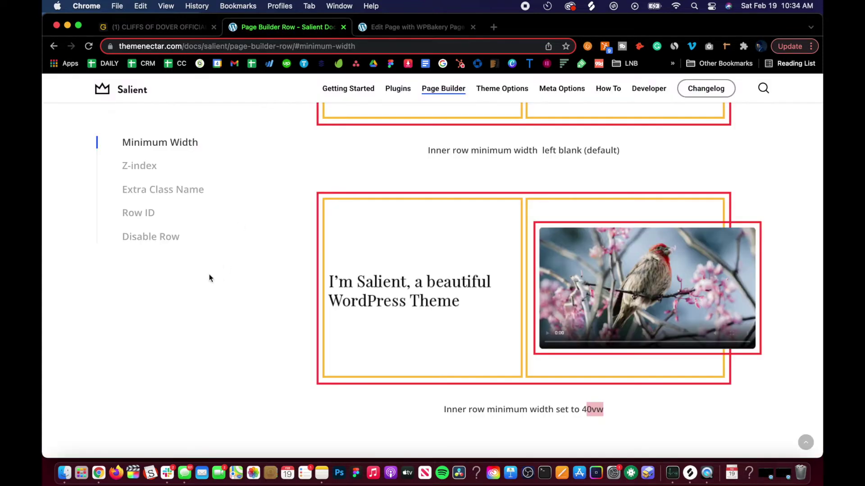
scroll(435, 327, "down", 5)
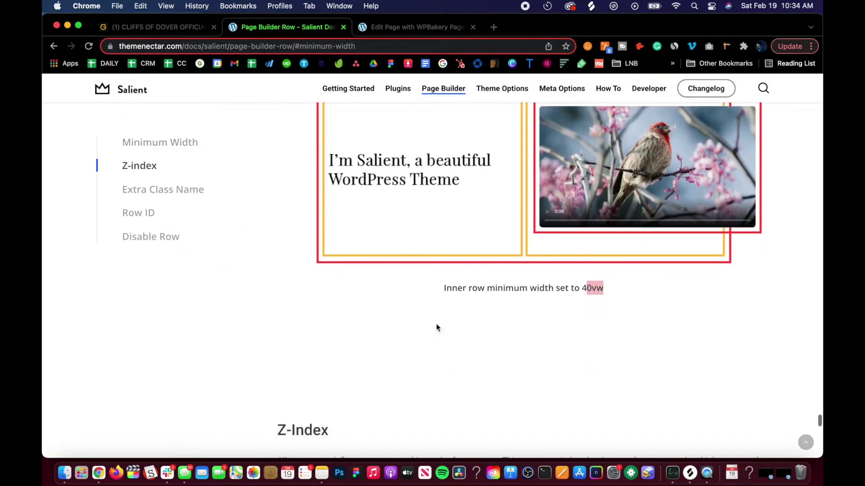
scroll(436, 327, "up", 6)
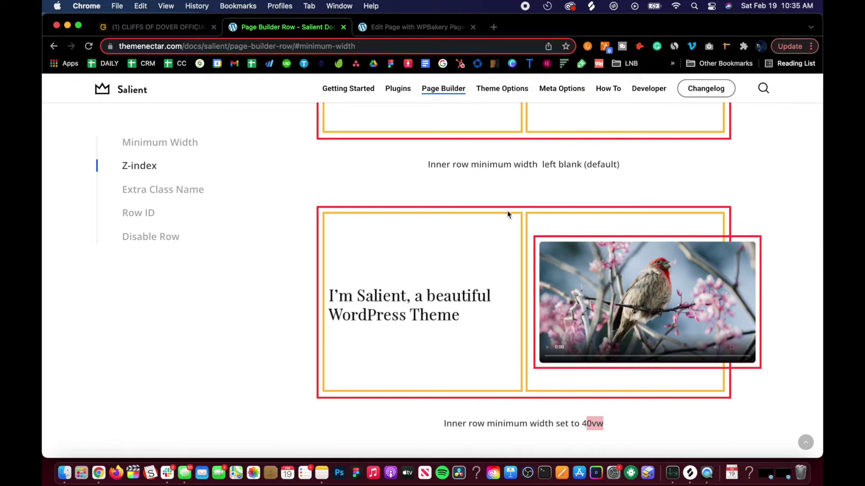
left_click(390, 27)
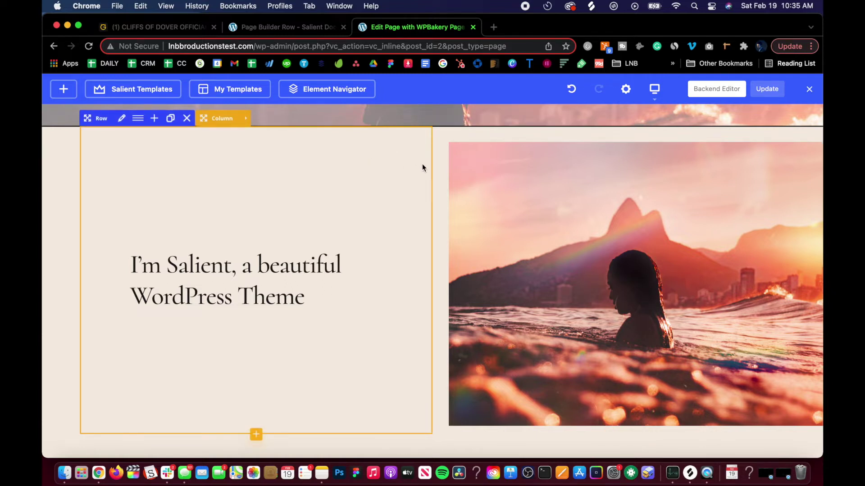
left_click(301, 26)
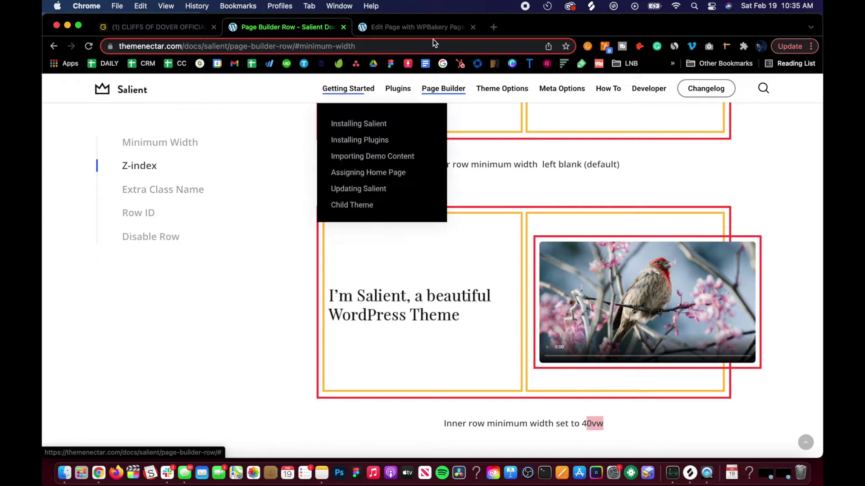
left_click(410, 27)
Exit the front-end editor to view the live Sample Page.
scroll(331, 296, "down", 15)
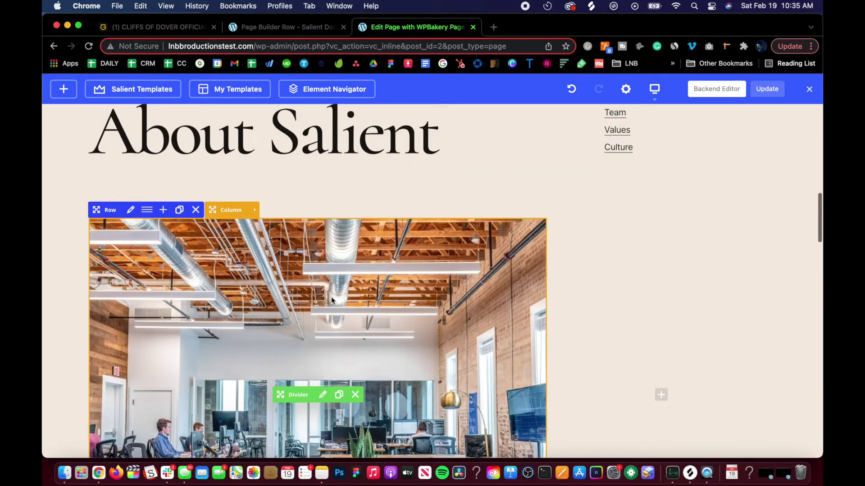
scroll(331, 297, "up", 1)
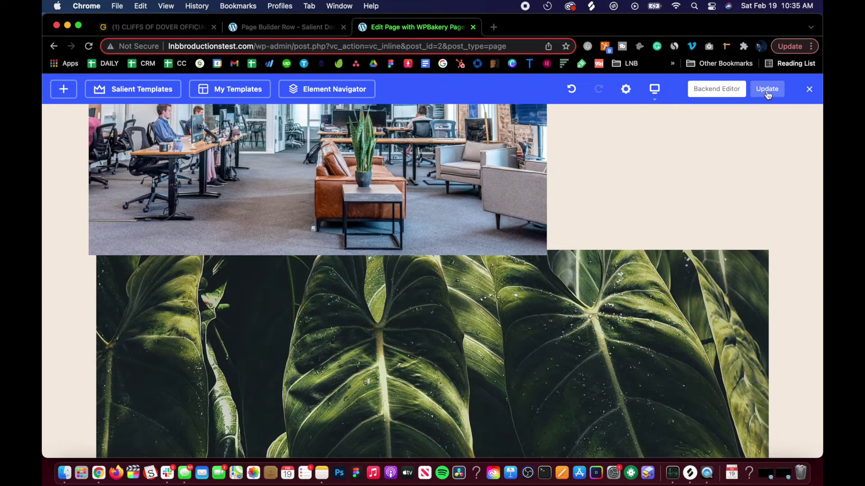
left_click(809, 90)
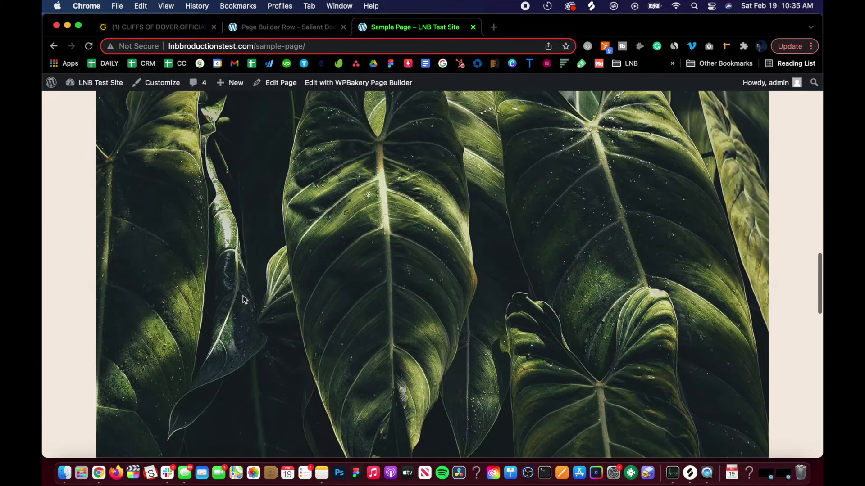
scroll(518, 247, "up", 1)
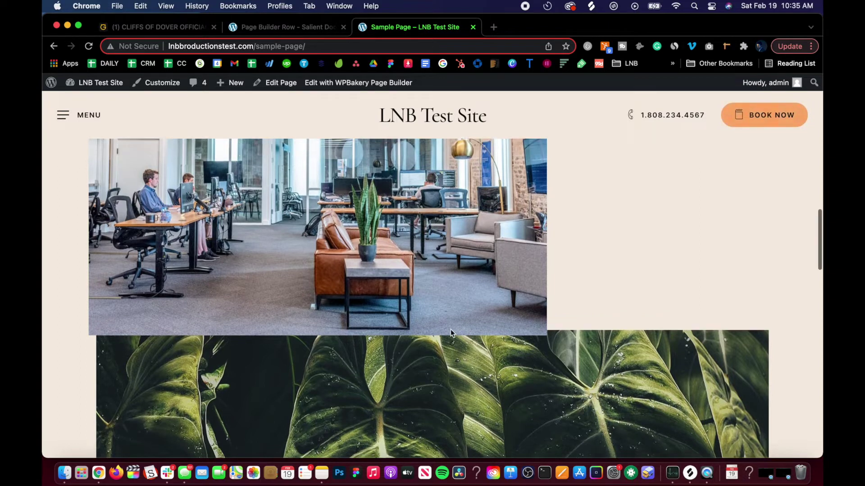
Scroll through the live page's office and leaf image rows, then reopen the editor.
scroll(450, 329, "down", 2)
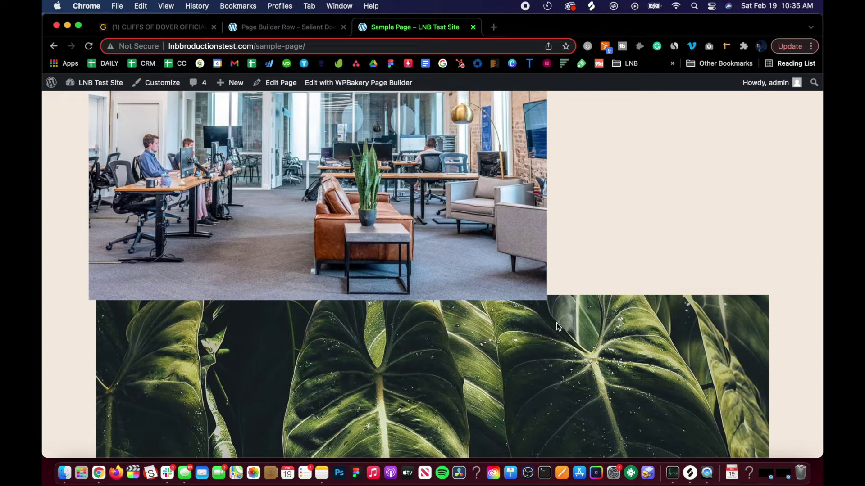
scroll(360, 350, "up", 2)
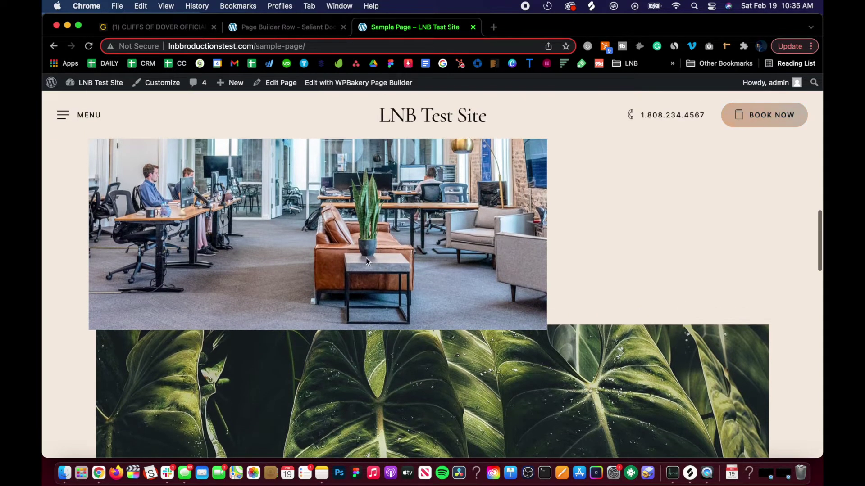
scroll(370, 159, "up", 3)
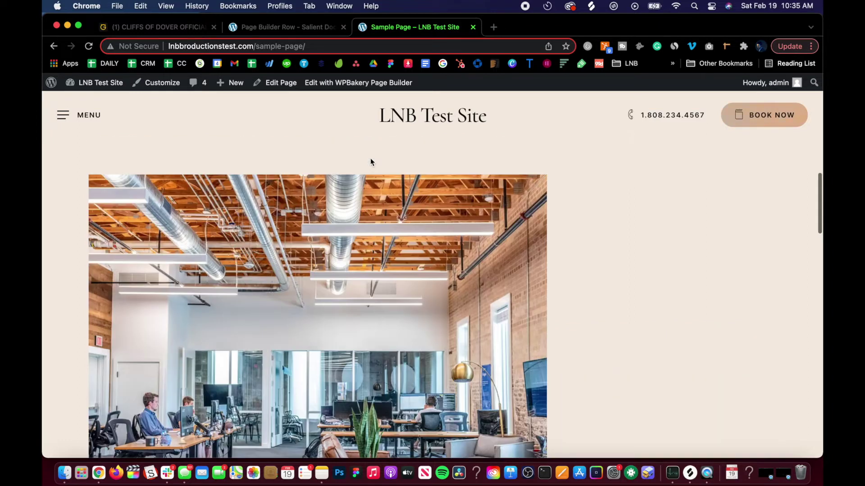
scroll(238, 293, "down", 2)
scroll(459, 301, "up", 1)
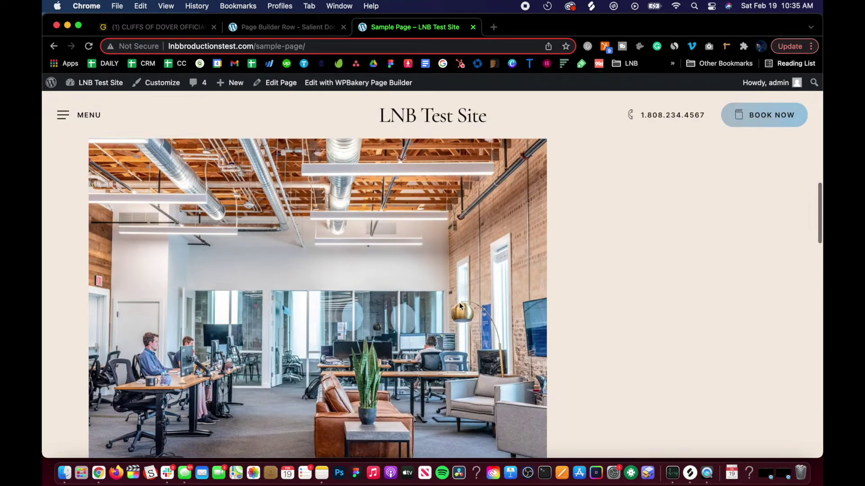
scroll(406, 210, "down", 6)
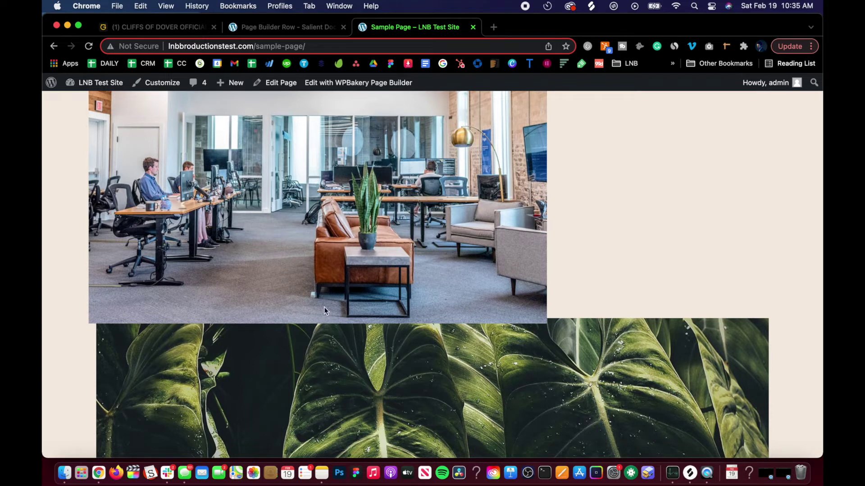
left_click(359, 83)
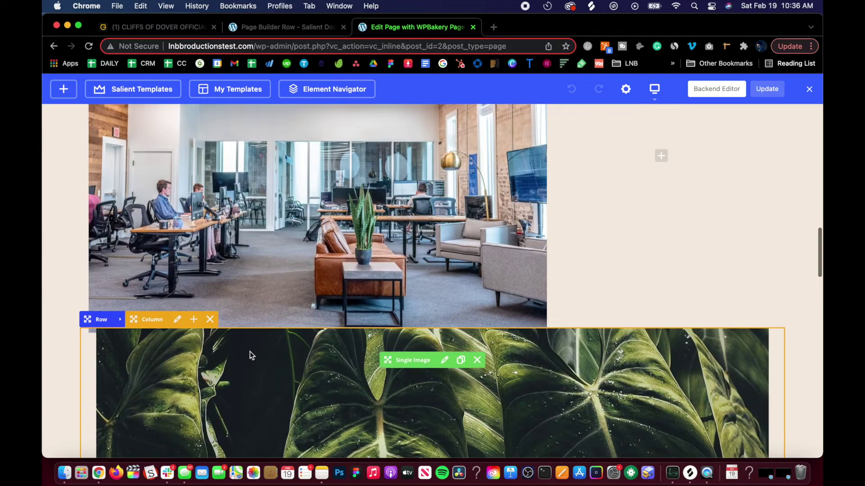
Open the office photo row's settings and check its Z-Index of 5, then close without saving.
scroll(249, 354, "up", 8)
scroll(249, 351, "down", 5)
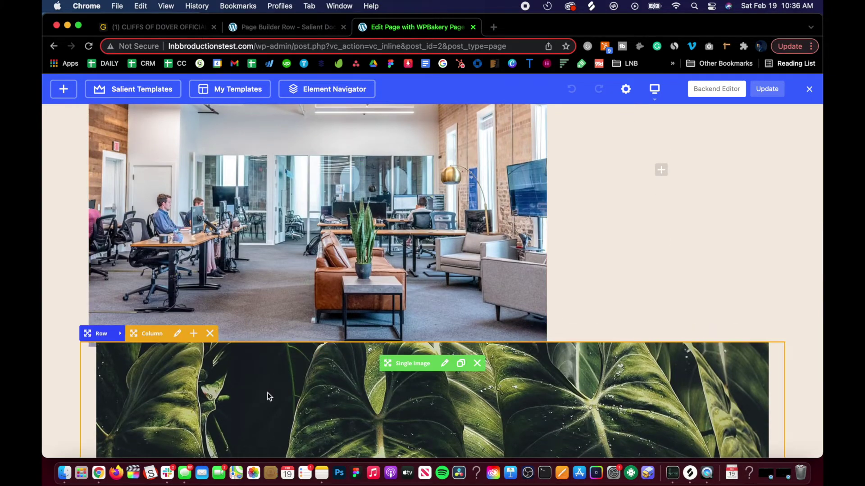
scroll(267, 331, "up", 4)
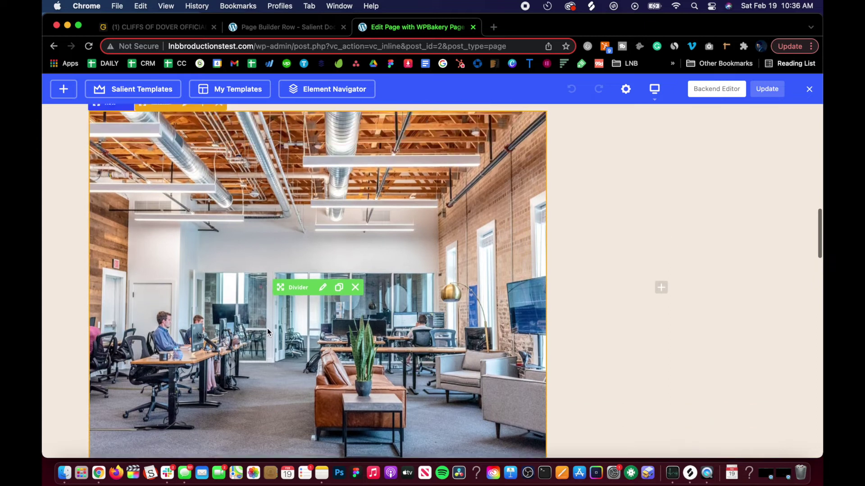
scroll(267, 332, "down", 2)
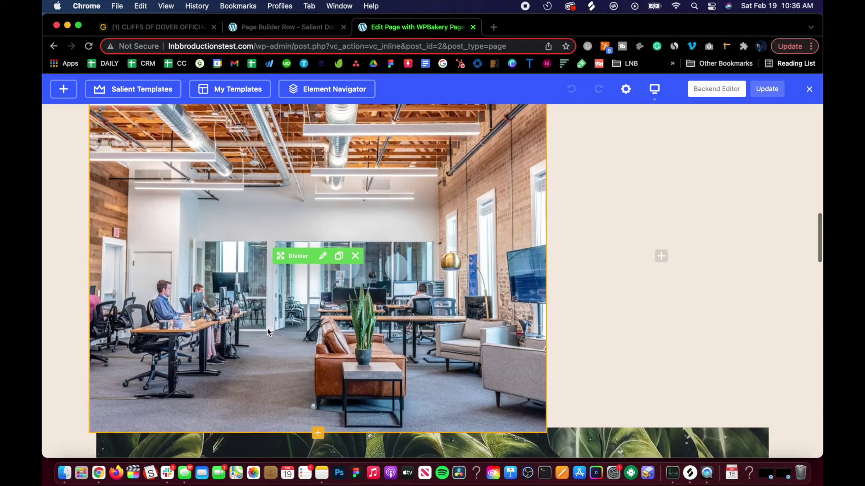
scroll(252, 316, "up", 1)
scroll(136, 228, "up", 1)
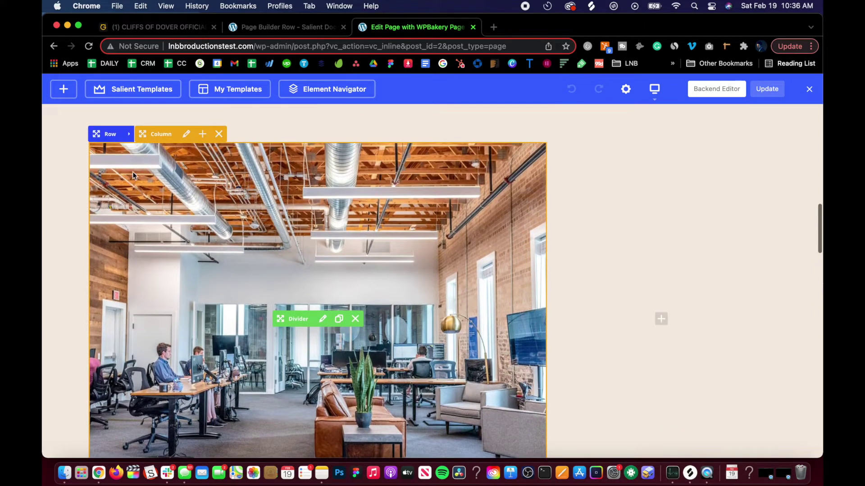
left_click(131, 134)
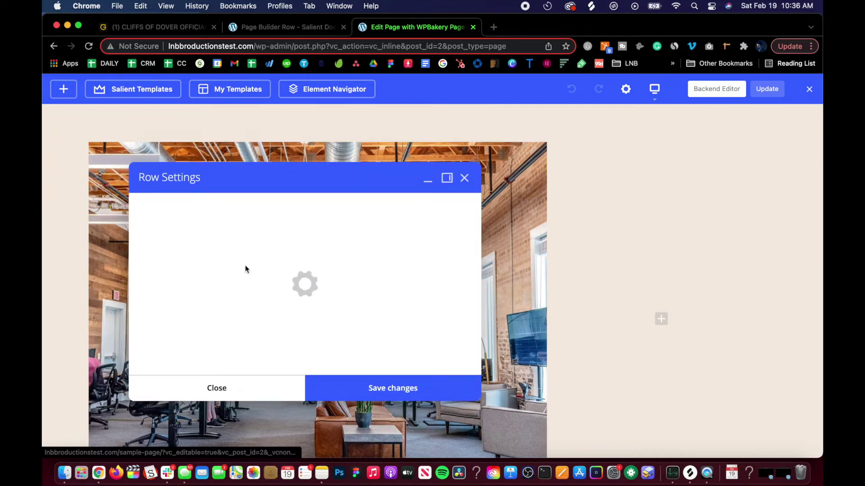
scroll(238, 275, "down", 10)
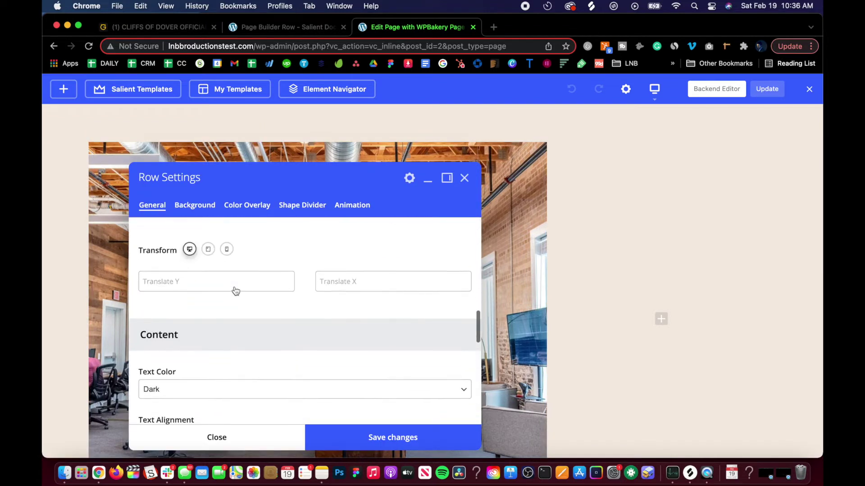
scroll(235, 291, "down", 10)
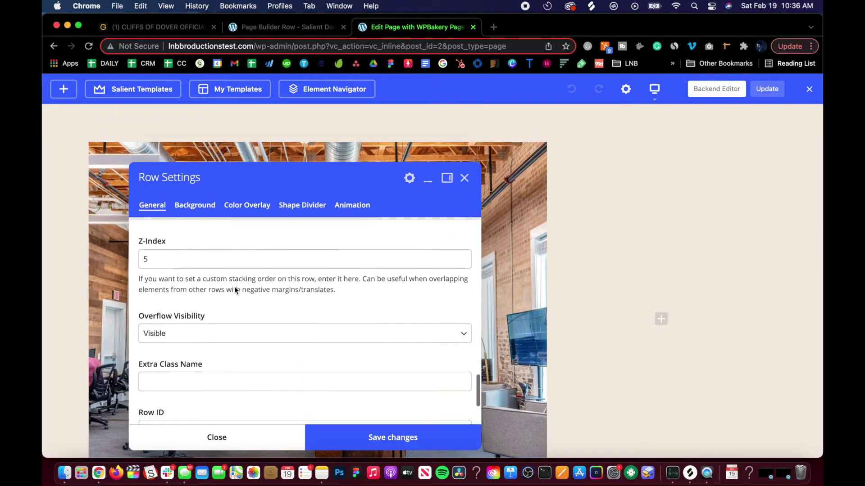
scroll(221, 281, "down", 1)
scroll(205, 275, "up", 2)
left_click(156, 281)
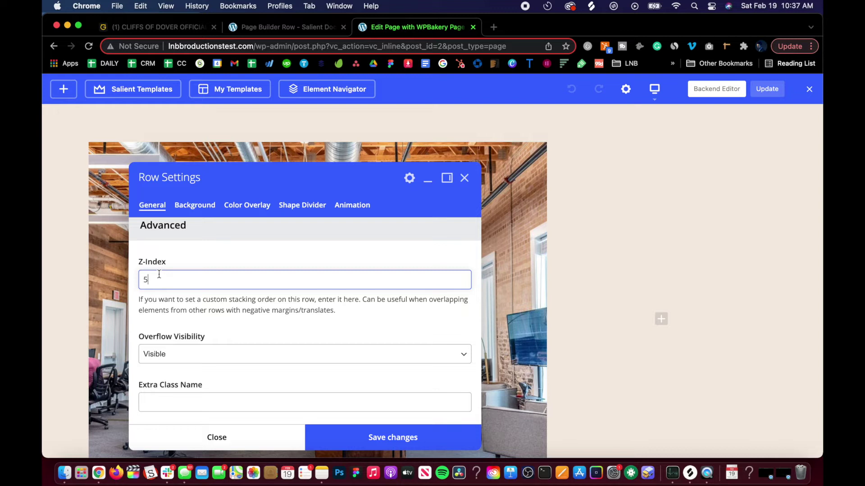
left_click(236, 439)
Reopen the office row's settings, review the Z-Index 5 field, and close unchanged.
scroll(237, 393, "down", 5)
scroll(237, 393, "up", 3)
scroll(236, 394, "up", 3)
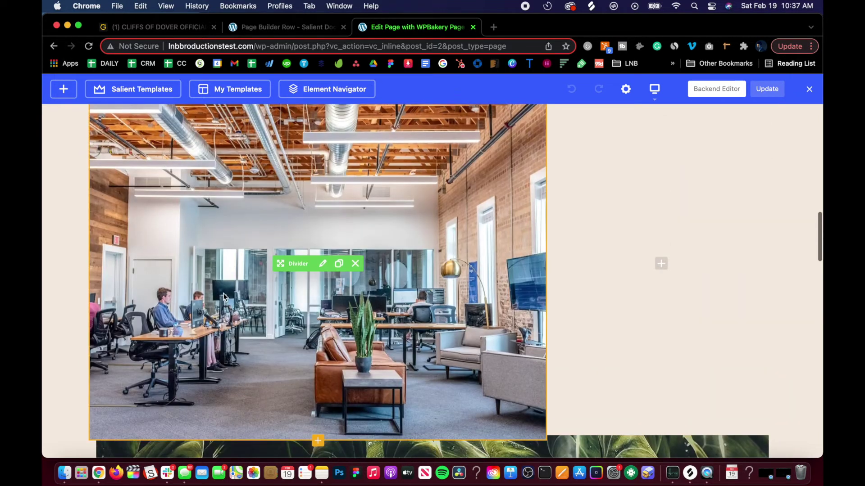
left_click(131, 109)
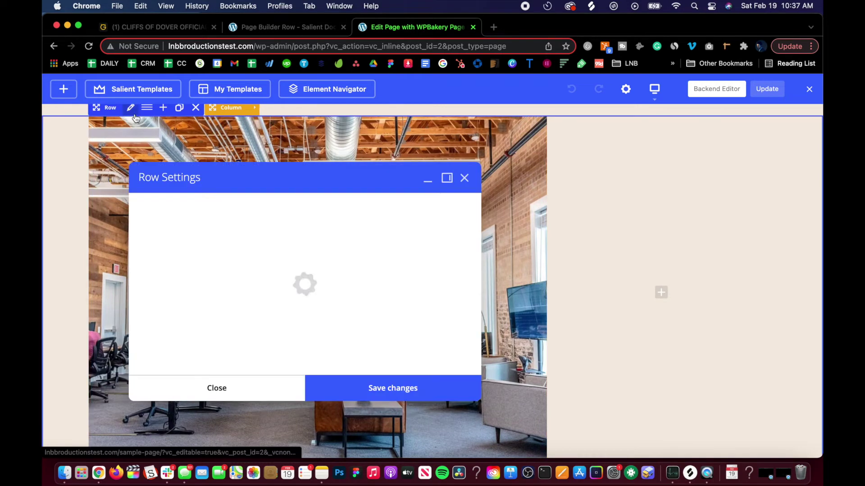
scroll(230, 359, "down", 3)
scroll(230, 359, "down", 10)
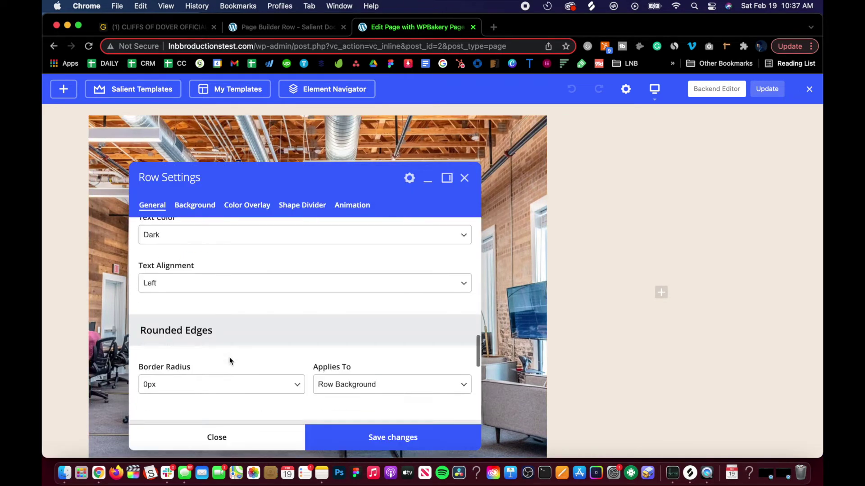
scroll(227, 357, "up", 3)
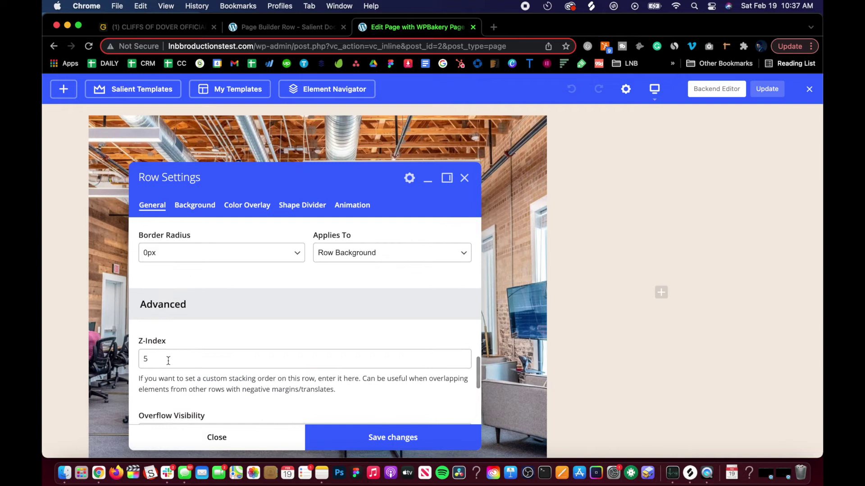
left_click(155, 358)
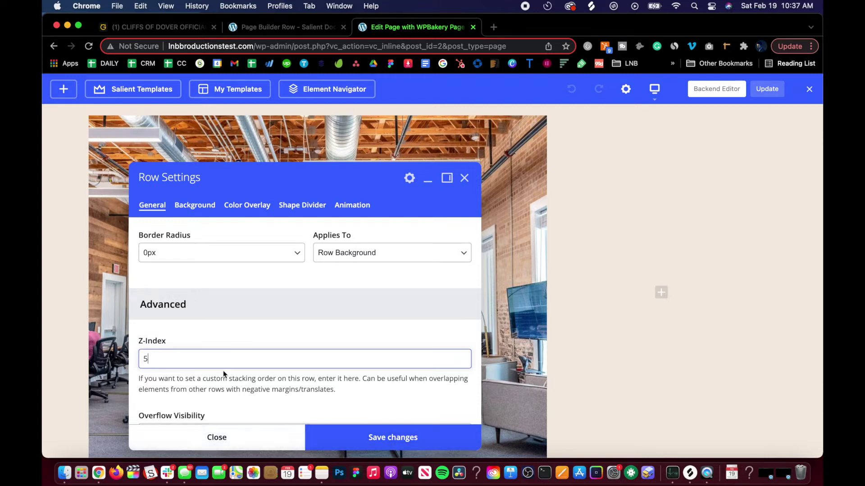
left_click(246, 436)
Set the leaf image row's Z-Index to 10 and save the row settings.
scroll(246, 436, "down", 8)
scroll(246, 436, "up", 1)
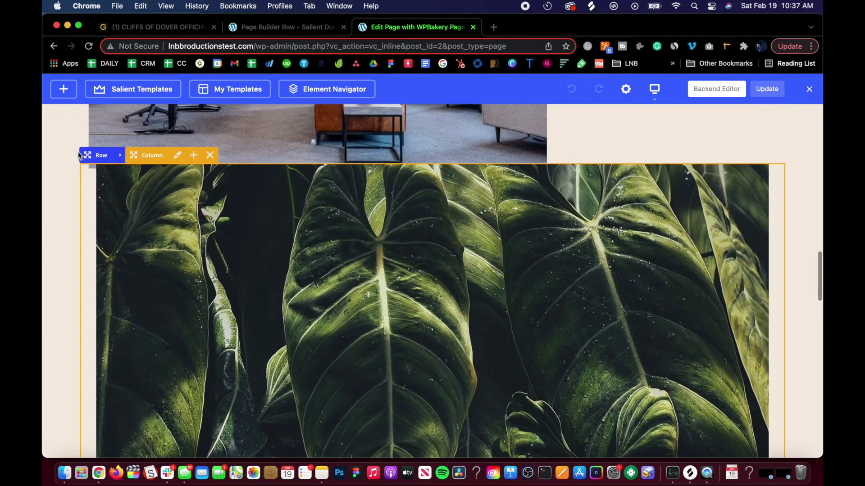
left_click(120, 158)
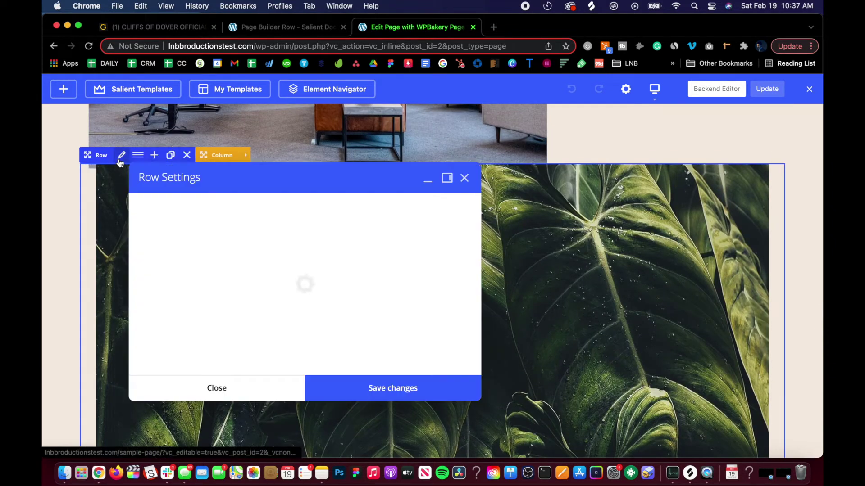
scroll(235, 313, "down", 10)
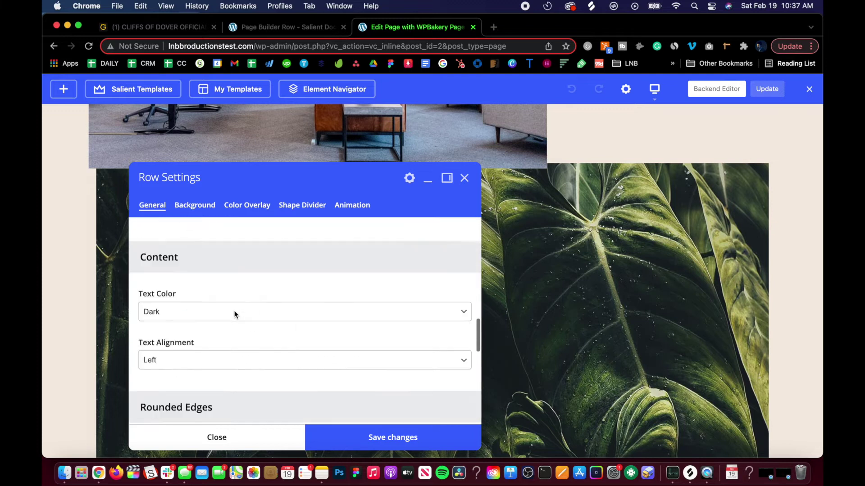
left_click(188, 257)
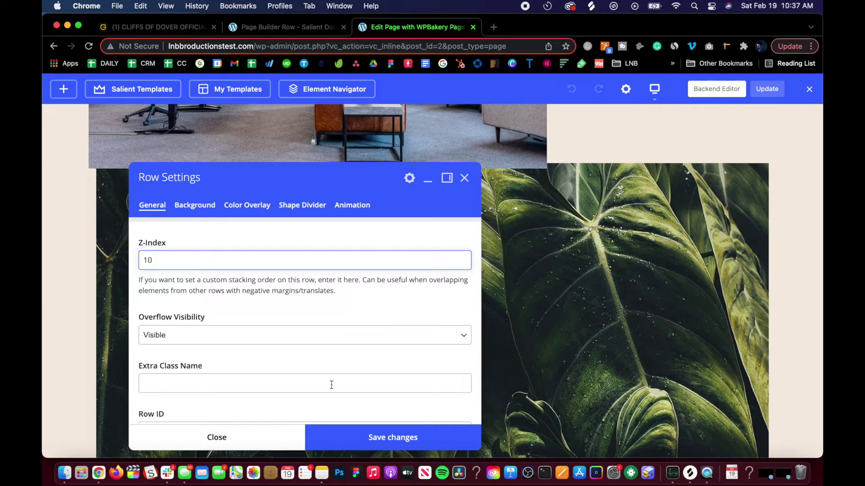
type("0")
left_click(360, 438)
left_click(276, 440)
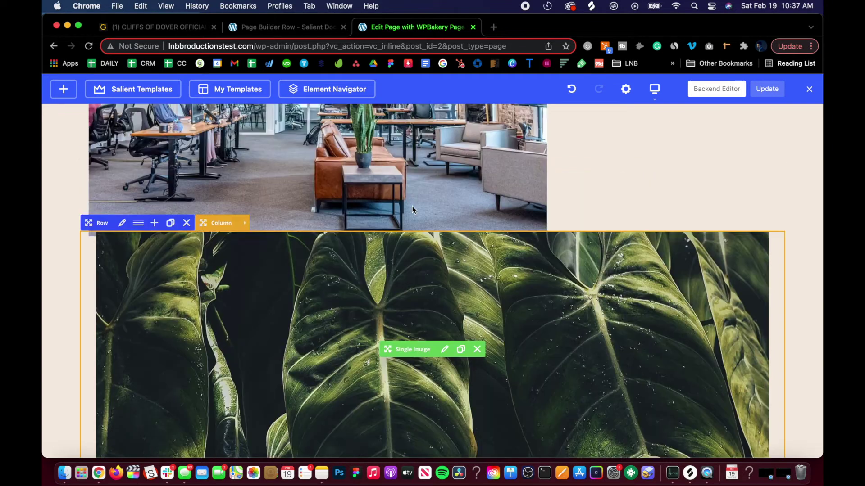
Update the page and exit the editor to view the live Sample Page.
scroll(412, 209, "up", 3)
left_click(772, 94)
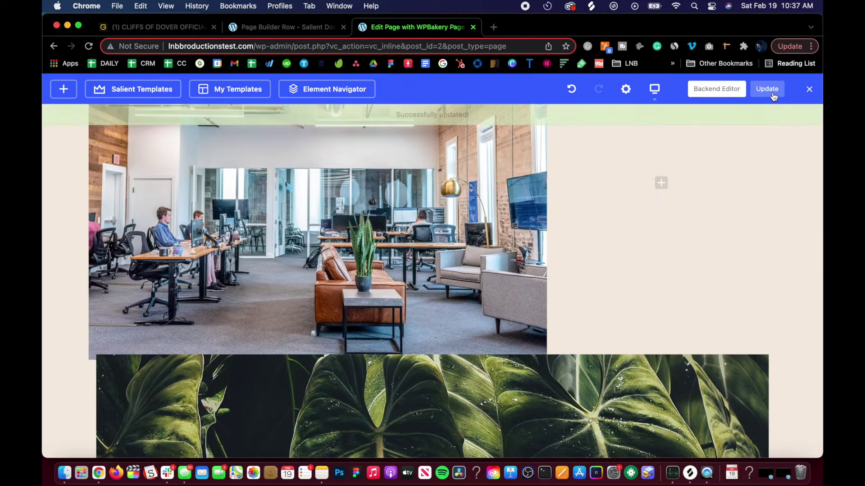
left_click(808, 91)
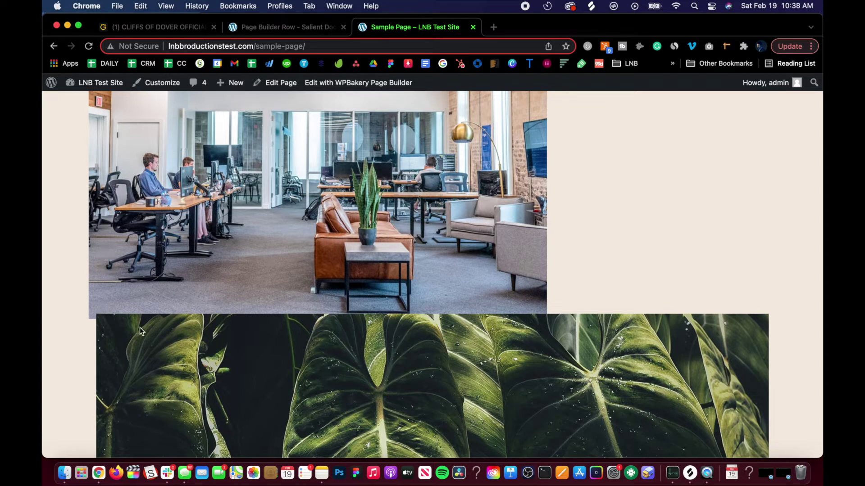
scroll(115, 256, "up", 5)
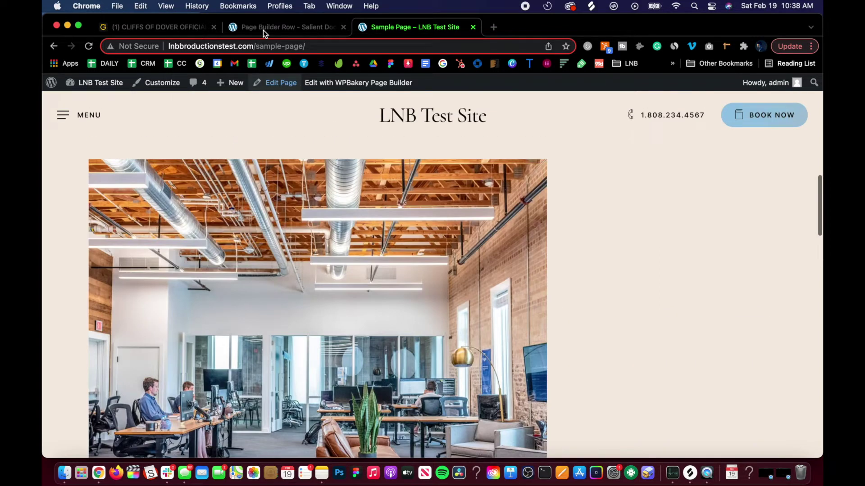
left_click(267, 27)
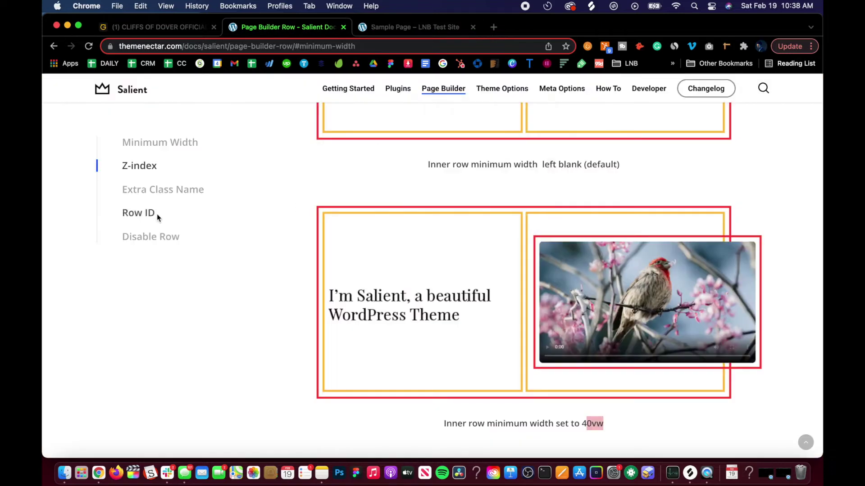
scroll(249, 233, "down", 5)
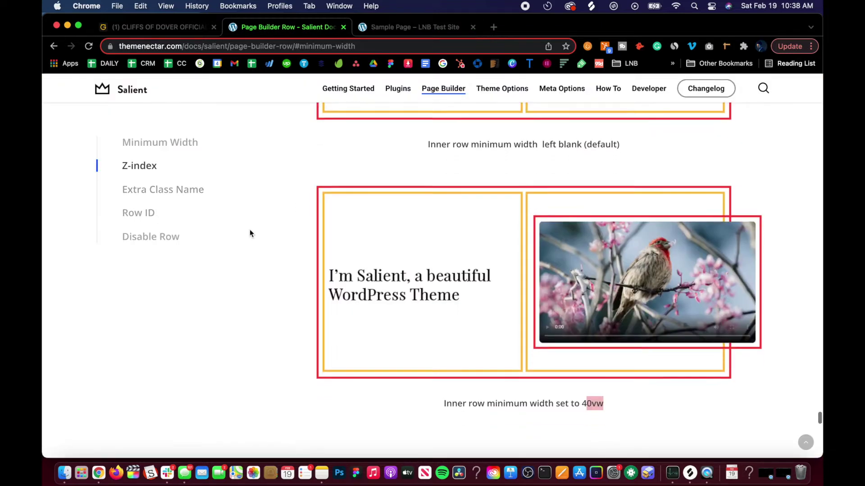
scroll(250, 233, "down", 8)
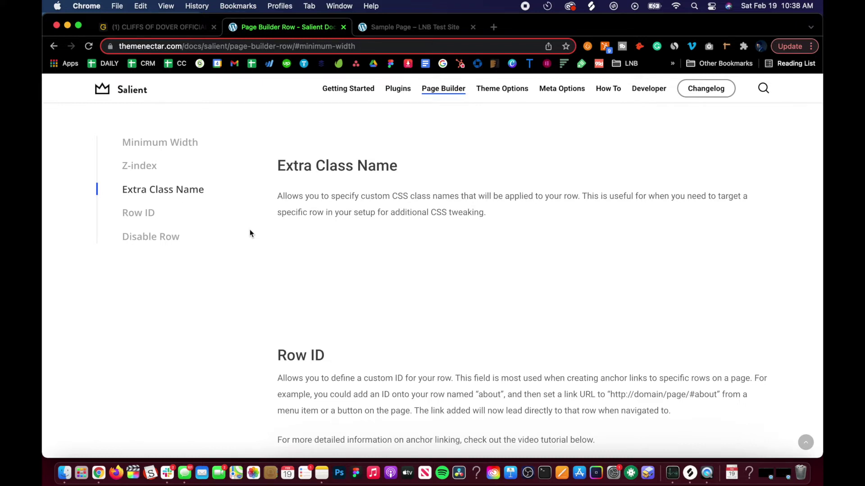
left_click(391, 28)
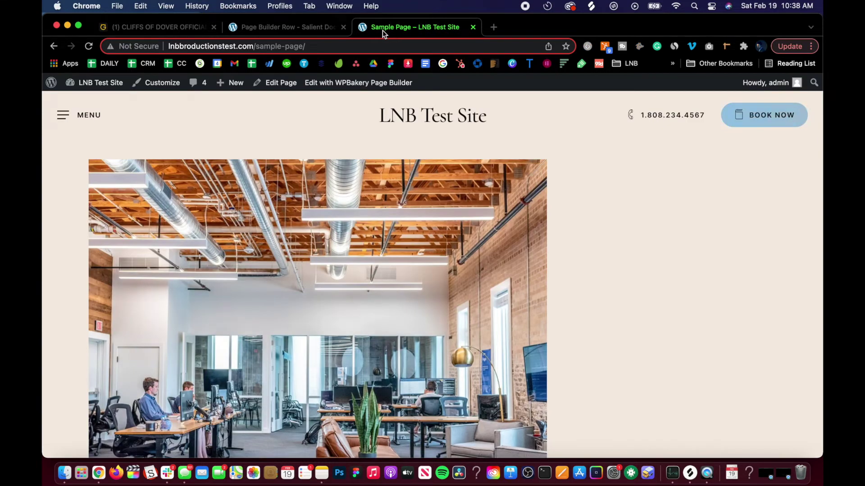
Reopen the page in the editor and open the I'm Salient row's settings.
left_click(363, 82)
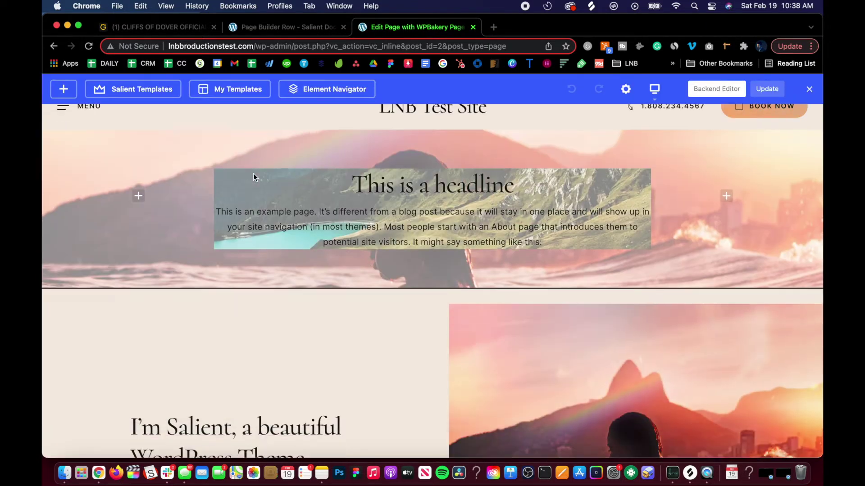
scroll(253, 176, "down", 4)
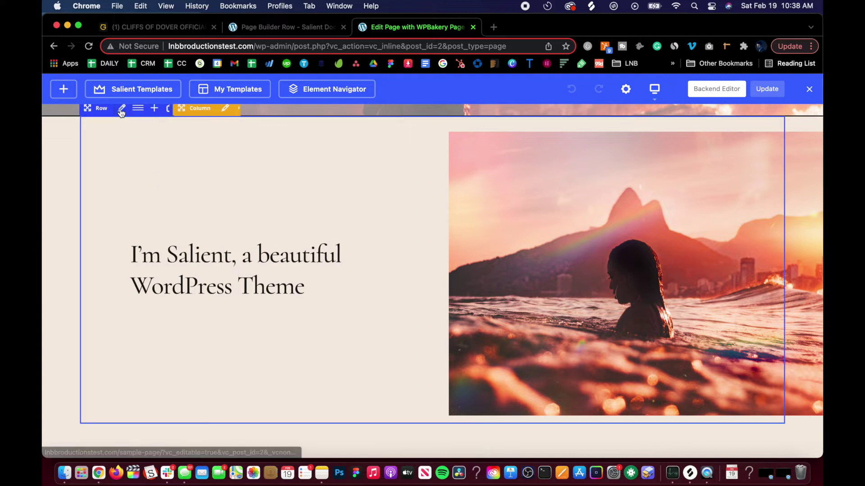
left_click(135, 109)
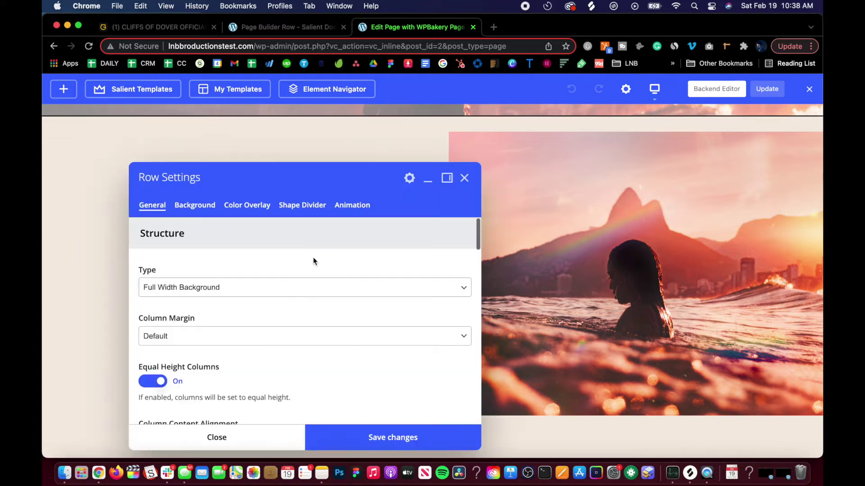
scroll(313, 257, "down", 10)
left_click(190, 277)
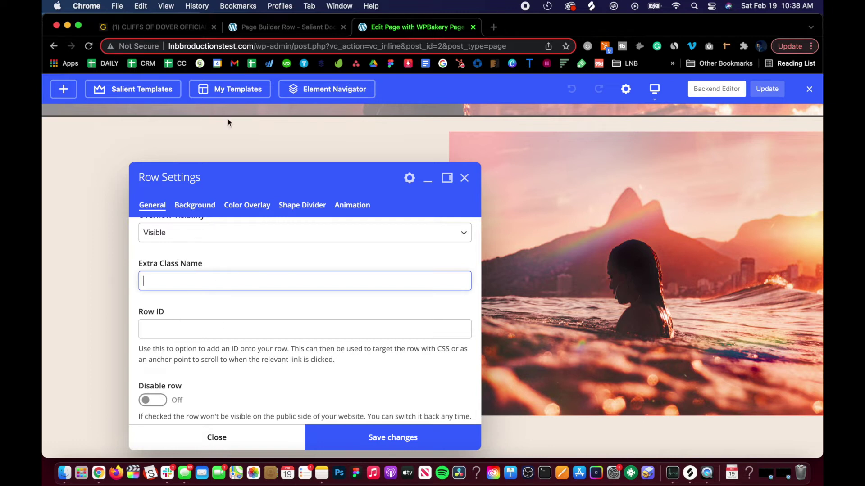
Check the Row ID docs, then save the row with Row ID #learn.
left_click(262, 28)
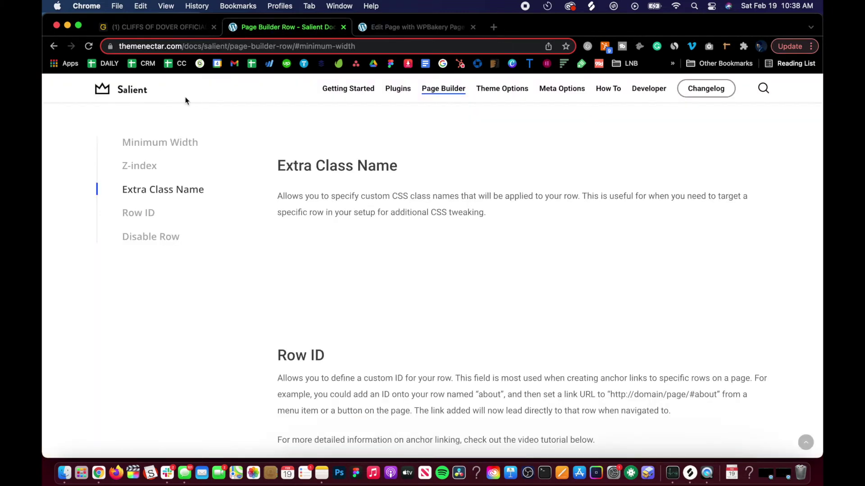
left_click(135, 214)
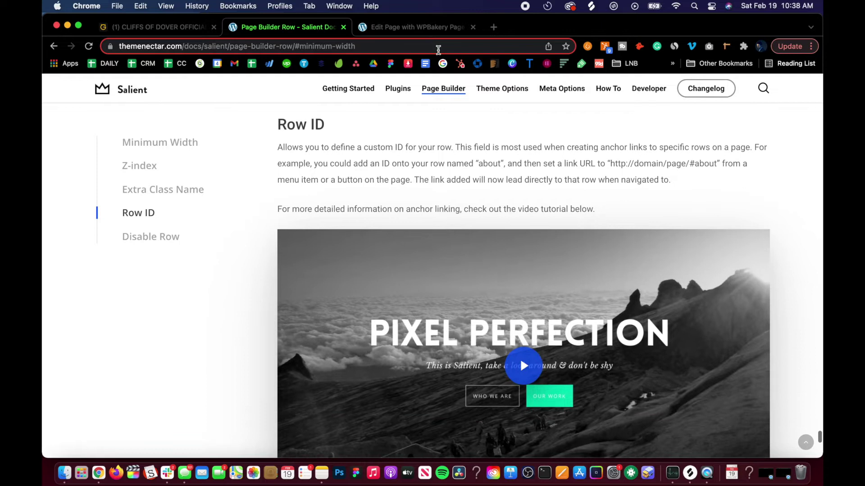
left_click(415, 27)
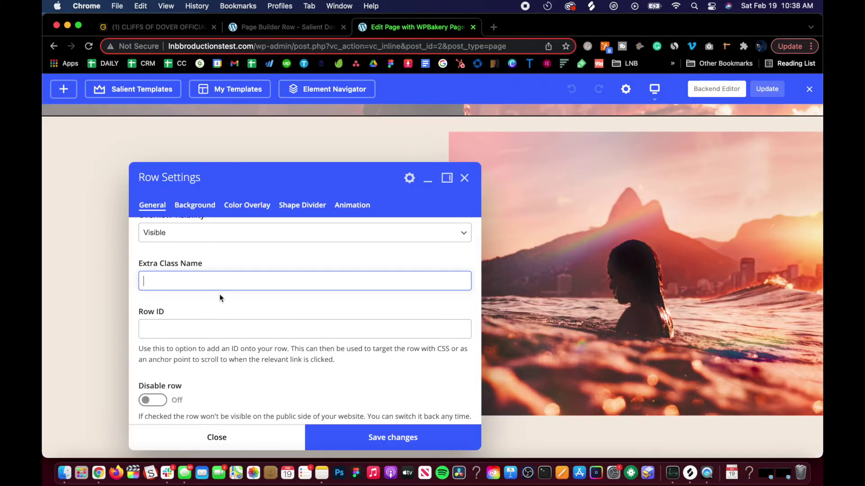
left_click(203, 332)
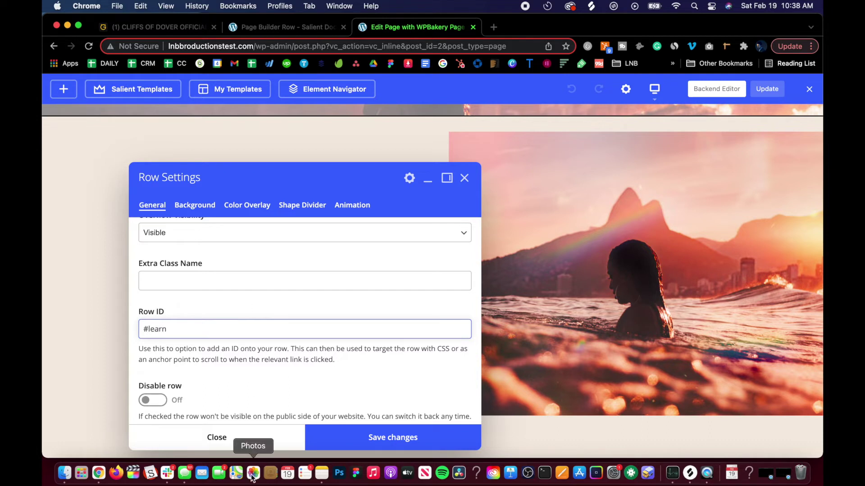
left_click(356, 441)
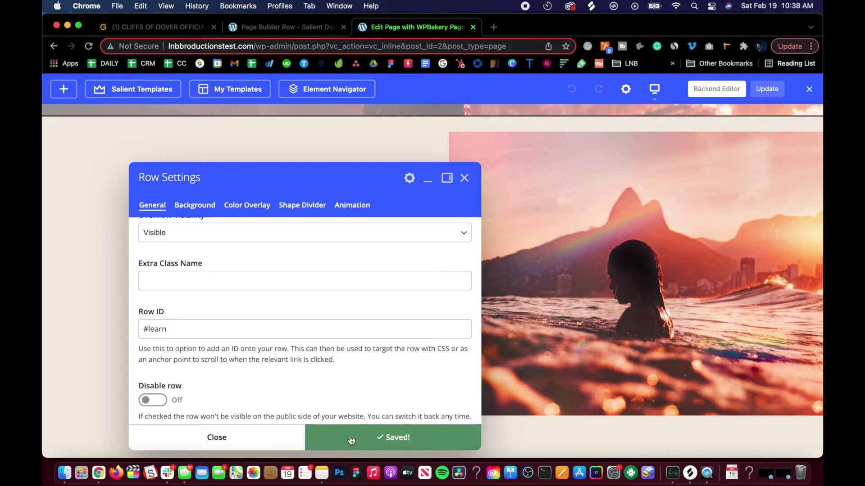
left_click(224, 439)
scroll(237, 338, "up", 5)
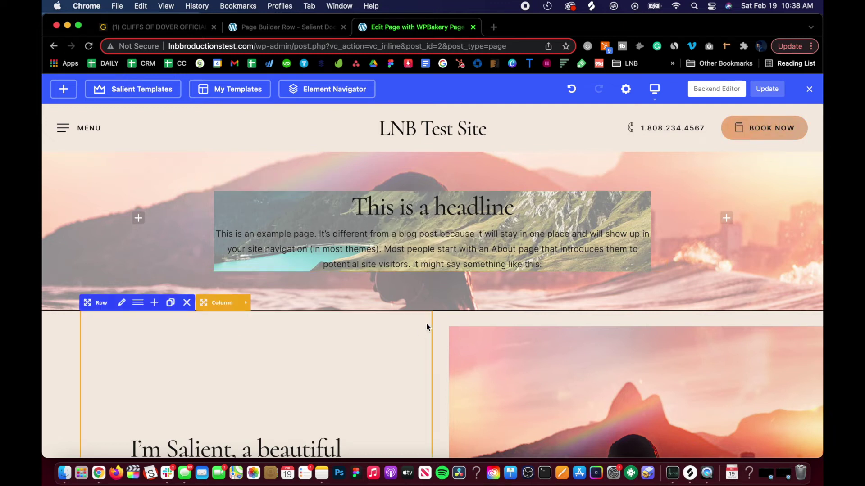
Insert a new row below the leaf image.
scroll(271, 222, "down", 15)
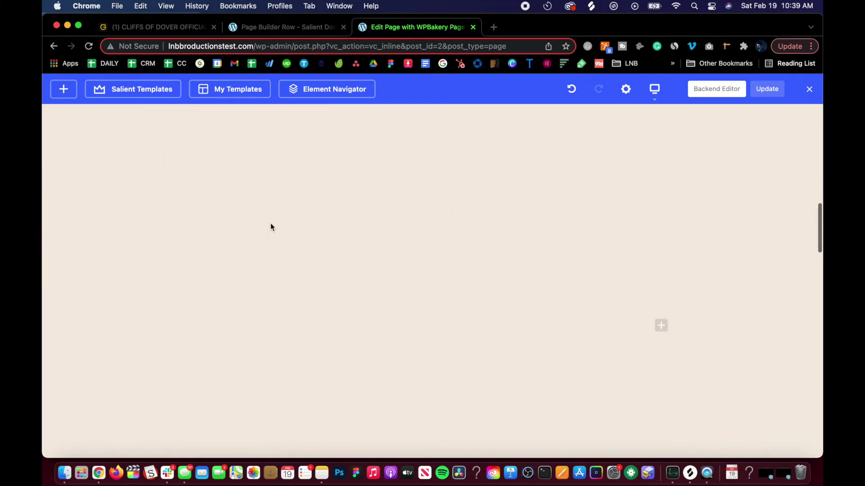
scroll(270, 223, "down", 5)
scroll(360, 225, "up", 3)
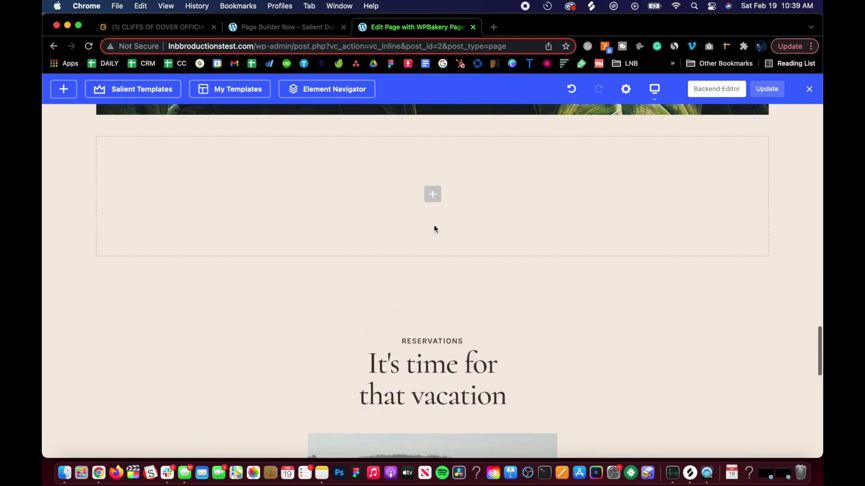
left_click(430, 198)
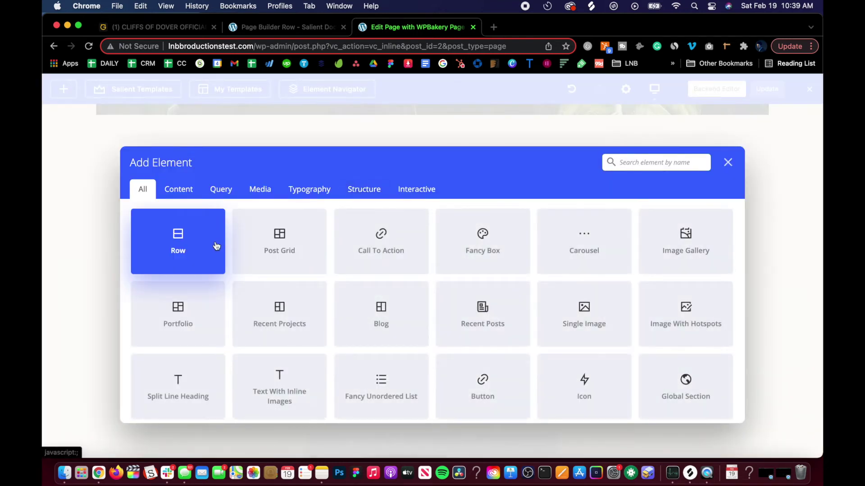
left_click(210, 245)
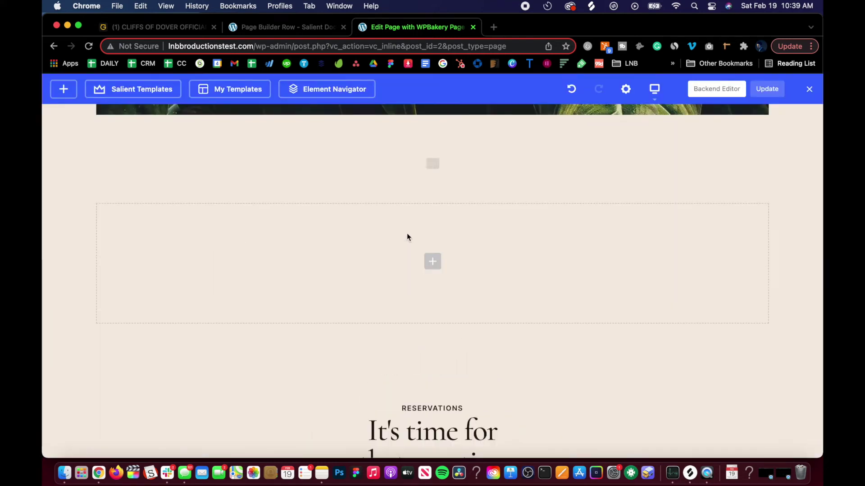
Search for 'button' and add a Button element to the new row.
mouse_move(328, 149)
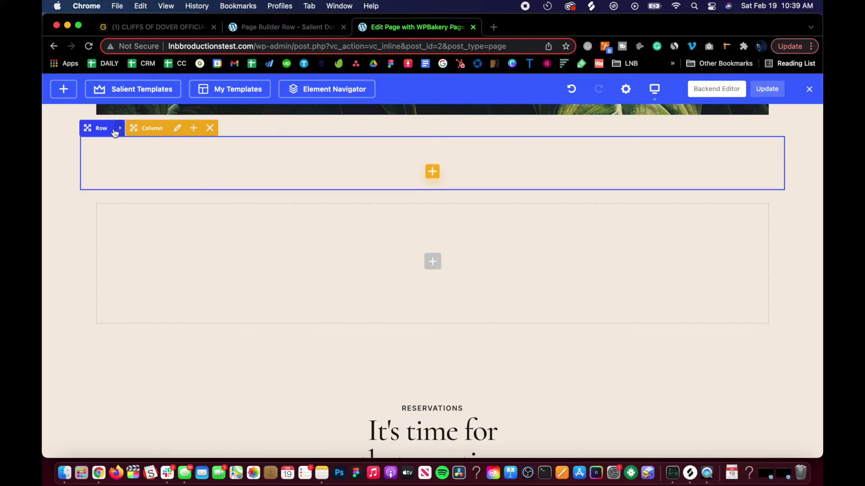
left_click(432, 171)
type("butto")
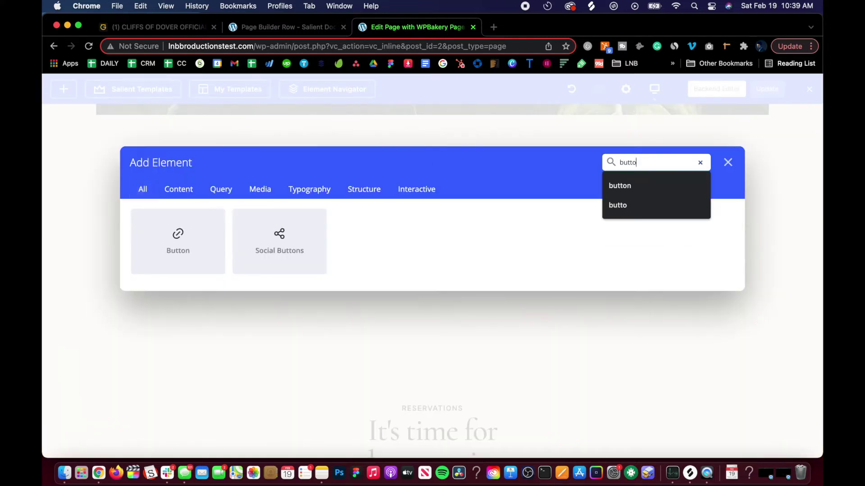
type("n")
left_click(151, 241)
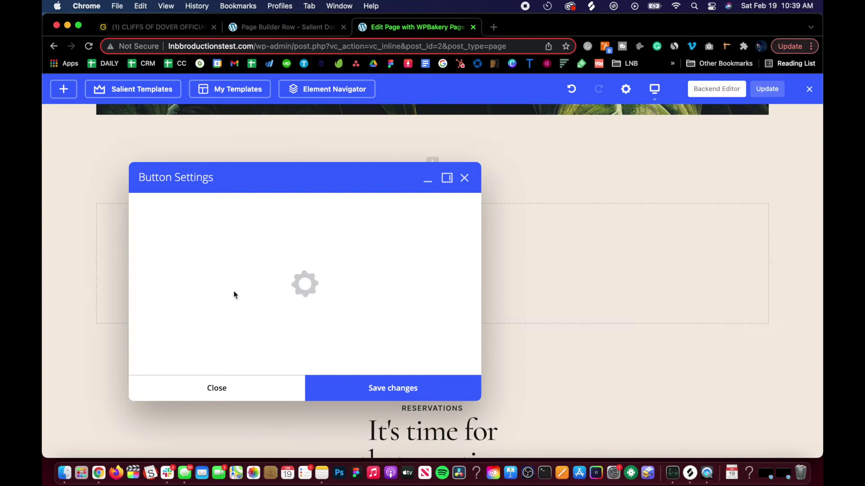
Give the button the text 'Learn Now' and link URL '#learn', then save it.
left_click(161, 222)
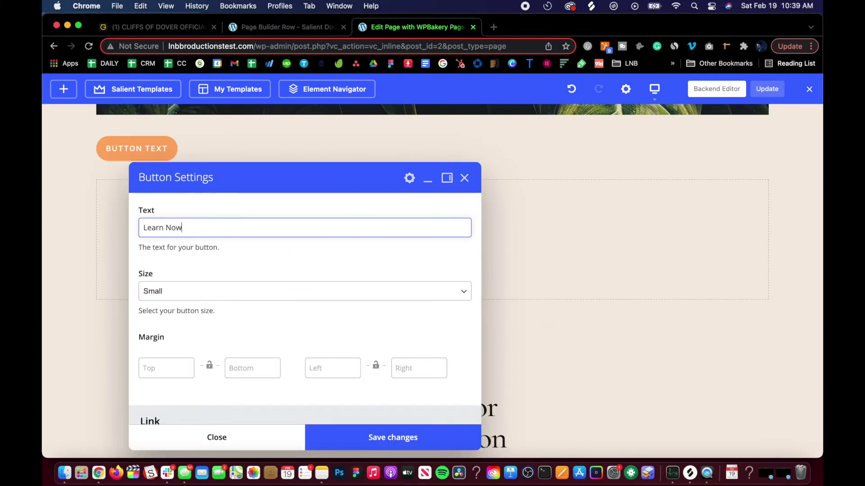
scroll(164, 390, "down", 3)
left_click(176, 383)
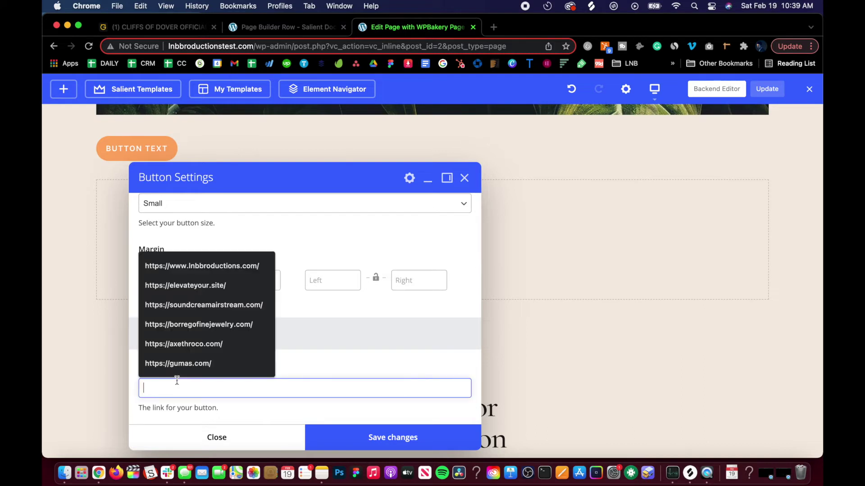
type("#learn")
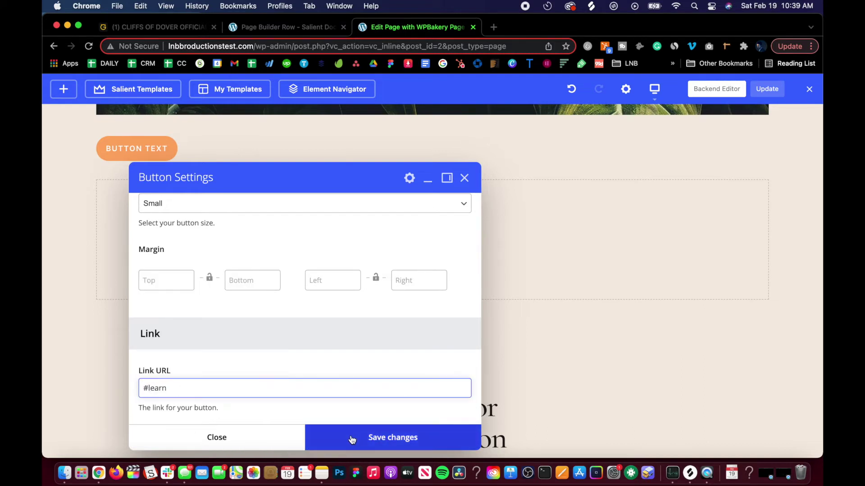
scroll(245, 356, "down", 5)
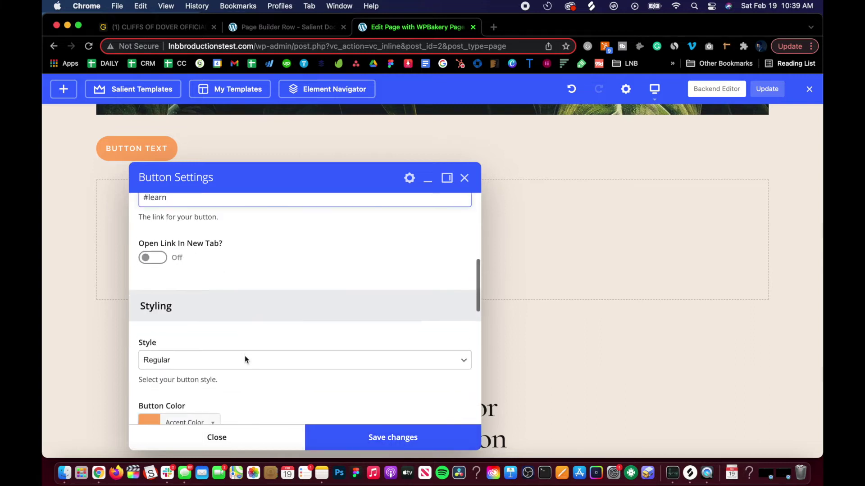
scroll(240, 344, "up", 4)
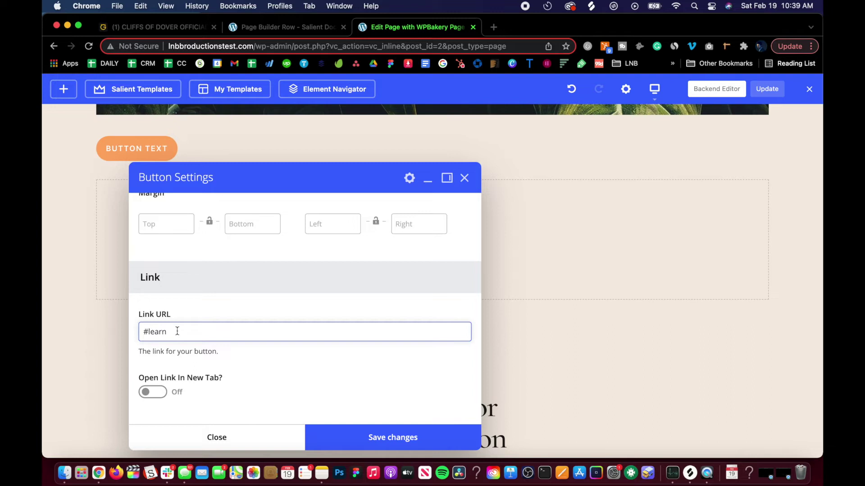
scroll(172, 346, "down", 2)
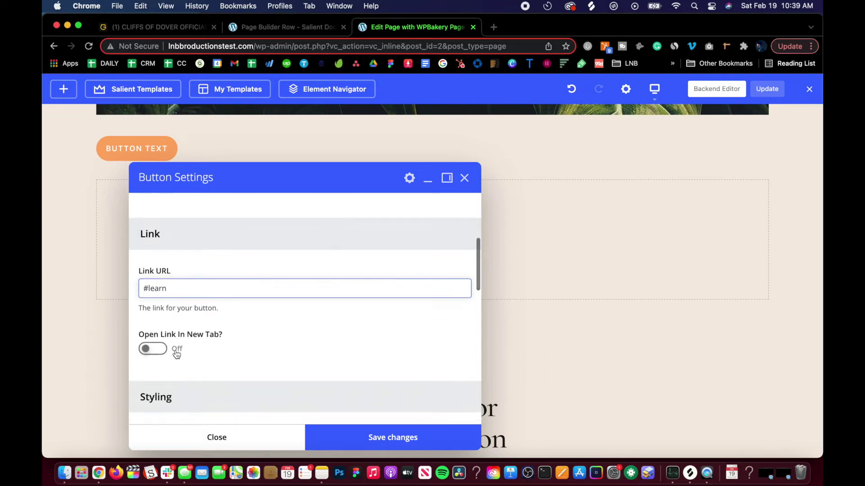
scroll(174, 350, "down", 3)
scroll(175, 350, "down", 10)
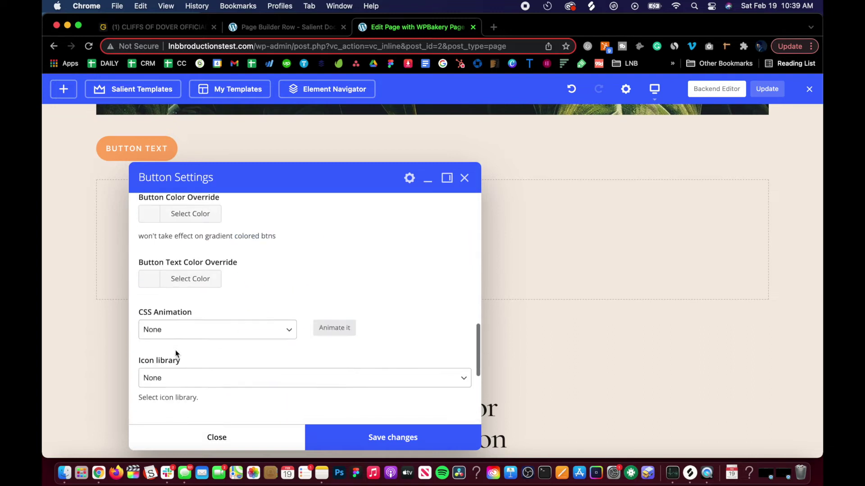
scroll(175, 350, "up", 8)
scroll(175, 350, "up", 8)
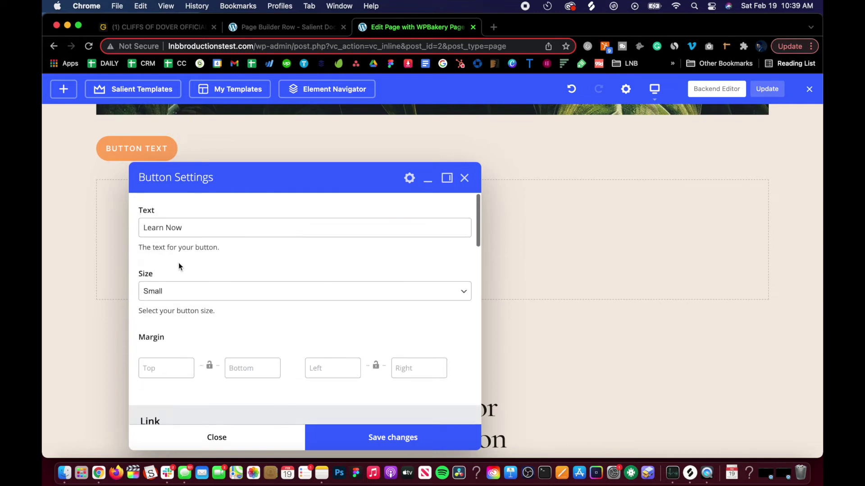
scroll(179, 264, "down", 5)
scroll(181, 293, "down", 5)
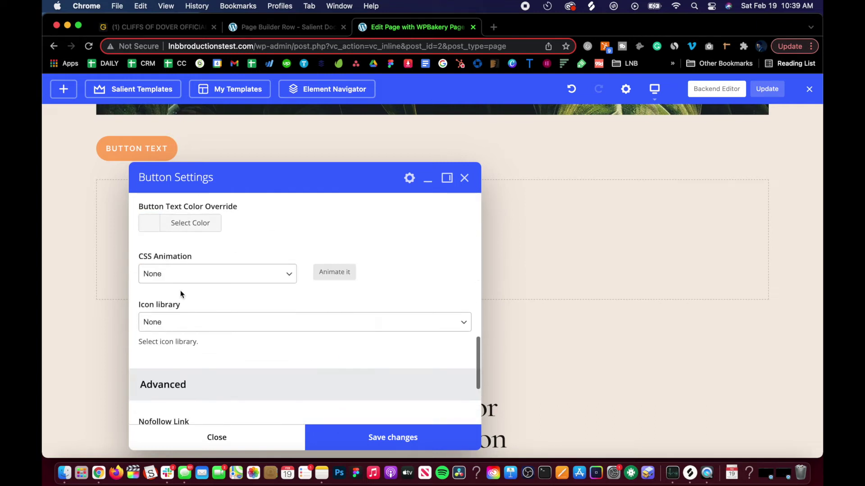
scroll(180, 291, "down", 3)
scroll(180, 291, "up", 10)
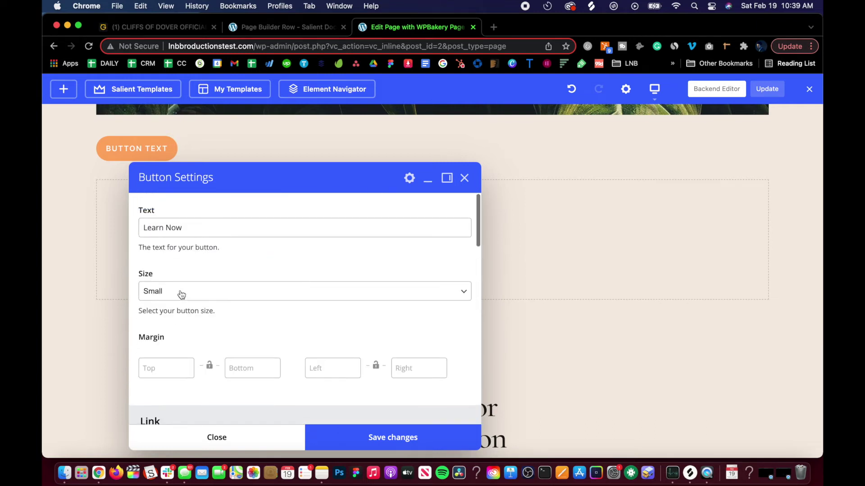
left_click(344, 437)
Close the button settings and turn on Centered Content for the Learn Now button's column.
left_click(217, 443)
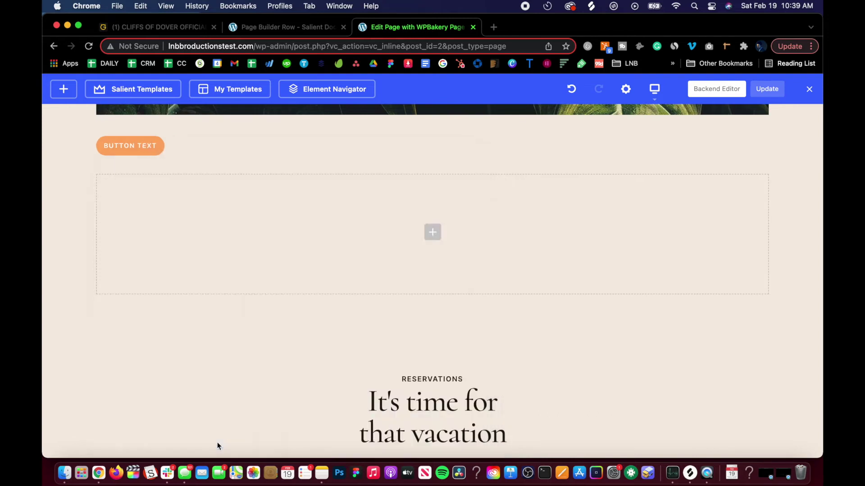
left_click(177, 129)
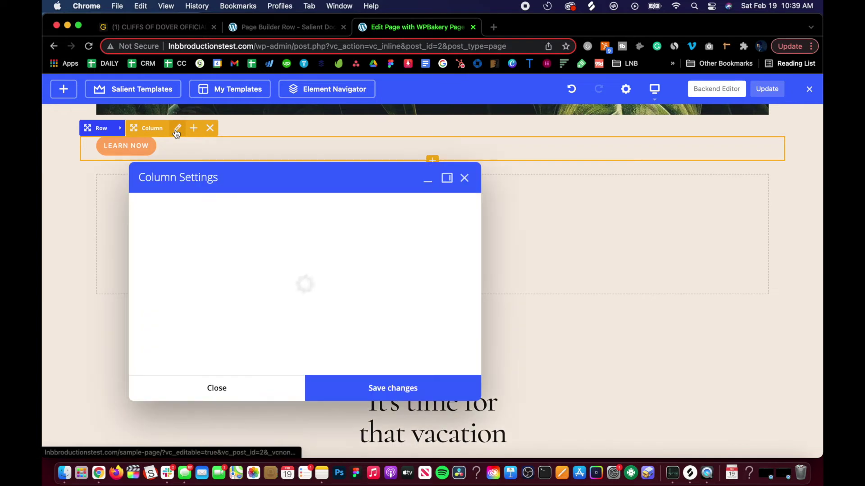
scroll(176, 304, "down", 10)
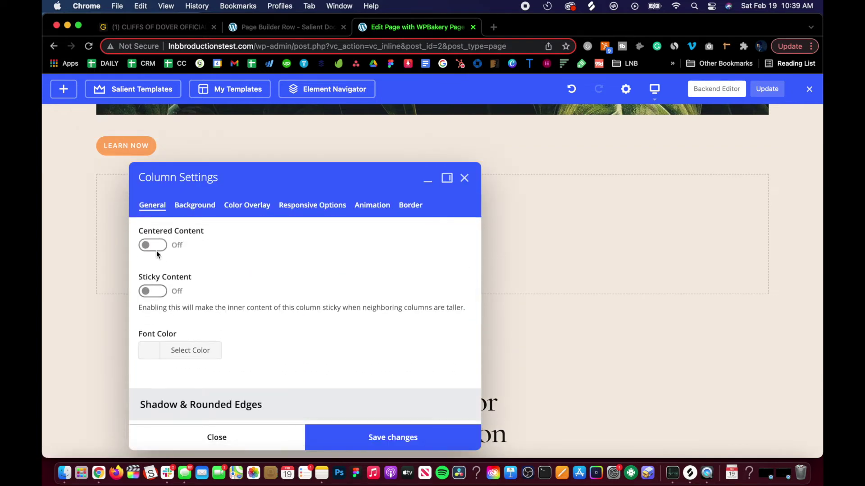
left_click(155, 247)
left_click(367, 438)
left_click(286, 437)
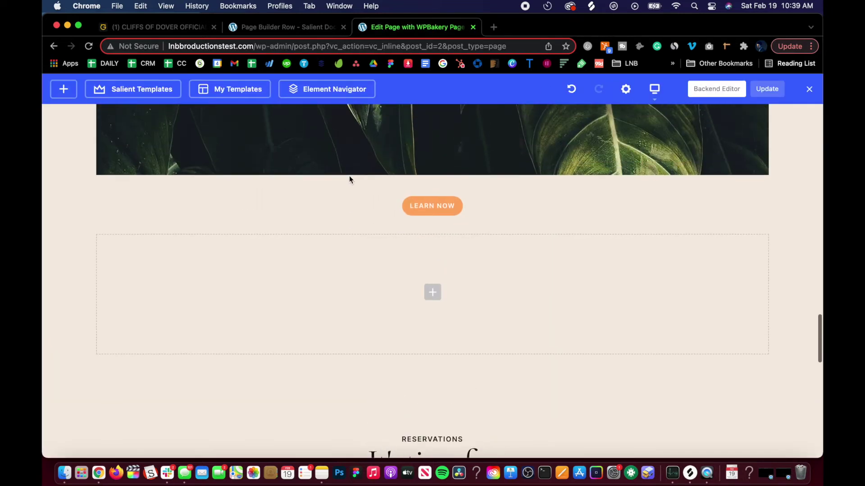
Delete the hash so the I'm Salient row's Row ID reads 'learn', and save the row.
scroll(350, 180, "up", 10)
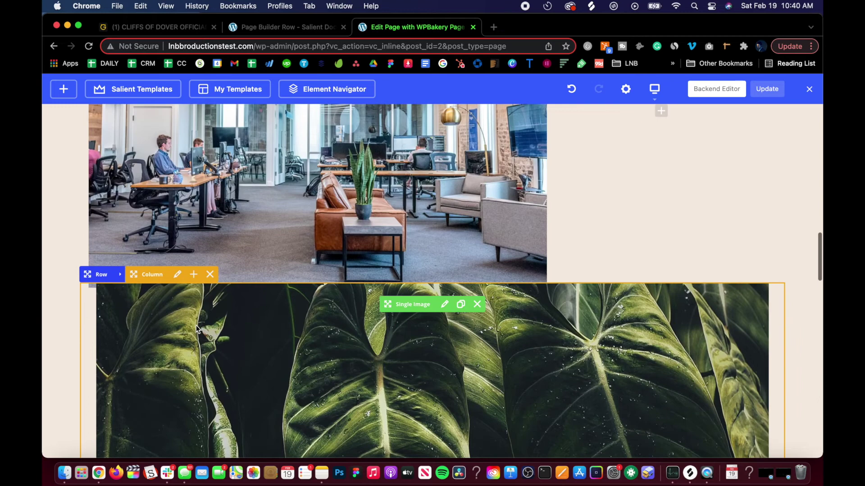
scroll(131, 246, "up", 10)
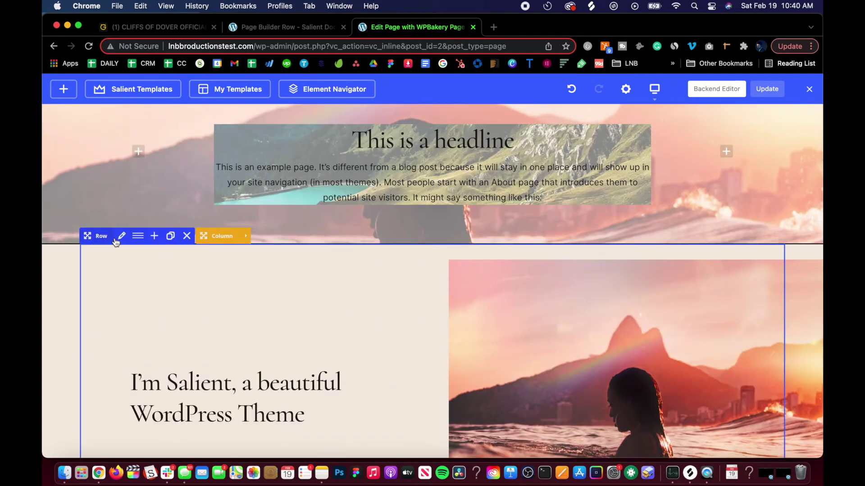
left_click(121, 237)
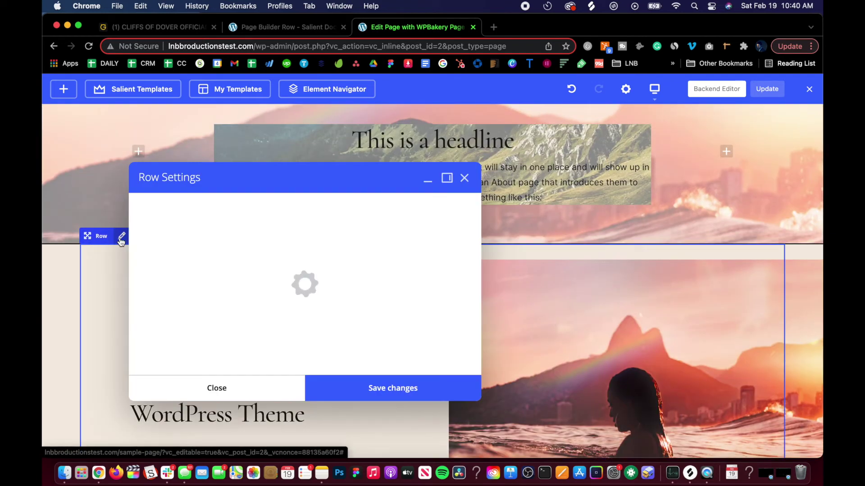
scroll(216, 334, "down", 20)
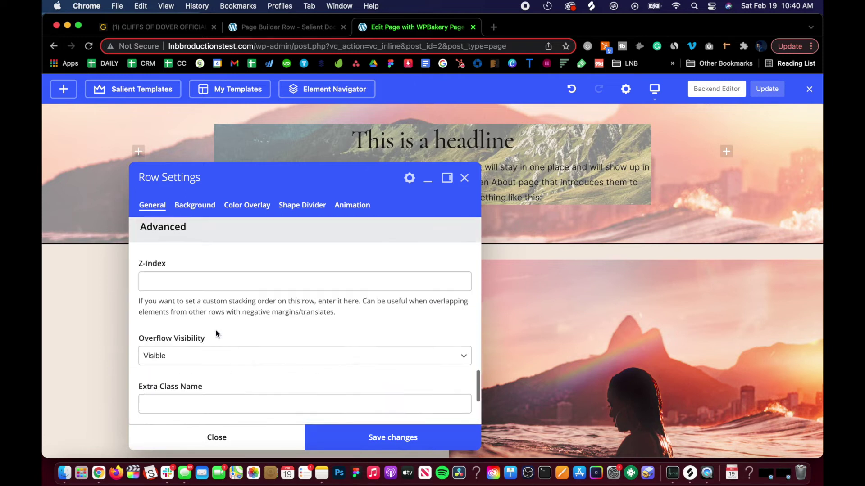
left_click(149, 319)
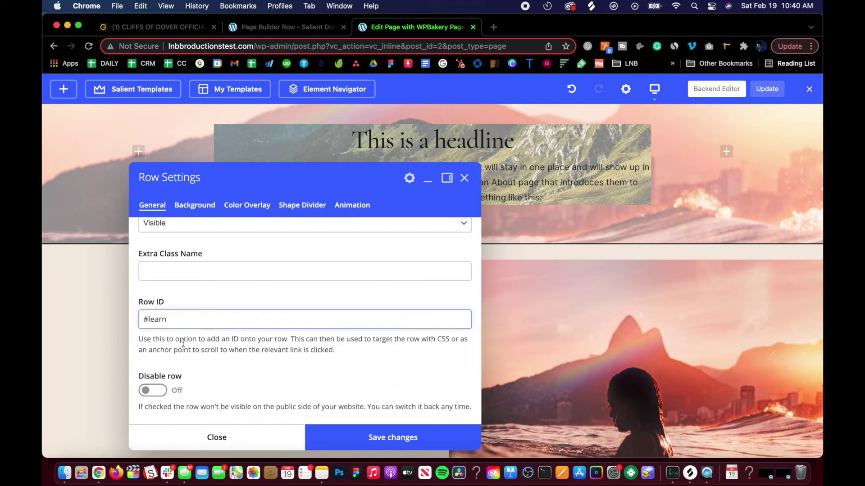
key("BackSpace")
left_click(363, 441)
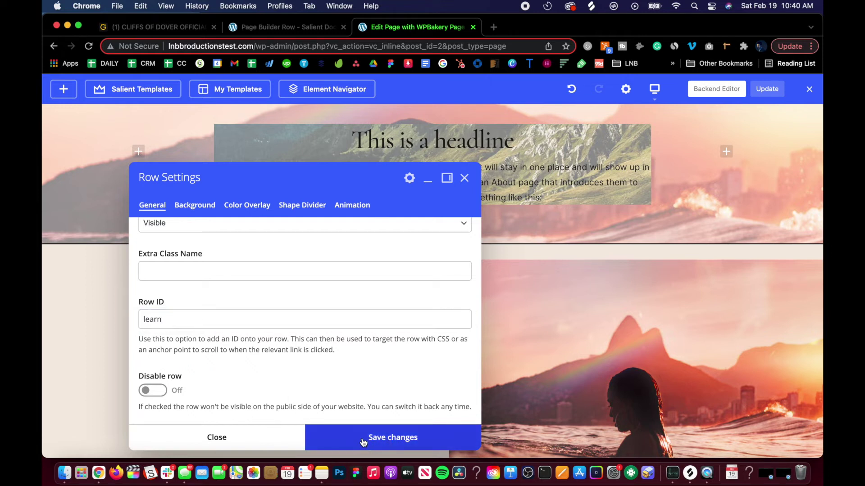
left_click(199, 440)
scroll(200, 432, "down", 10)
Scroll through the page to check the centred Learn Now button and the learn row.
scroll(199, 431, "down", 10)
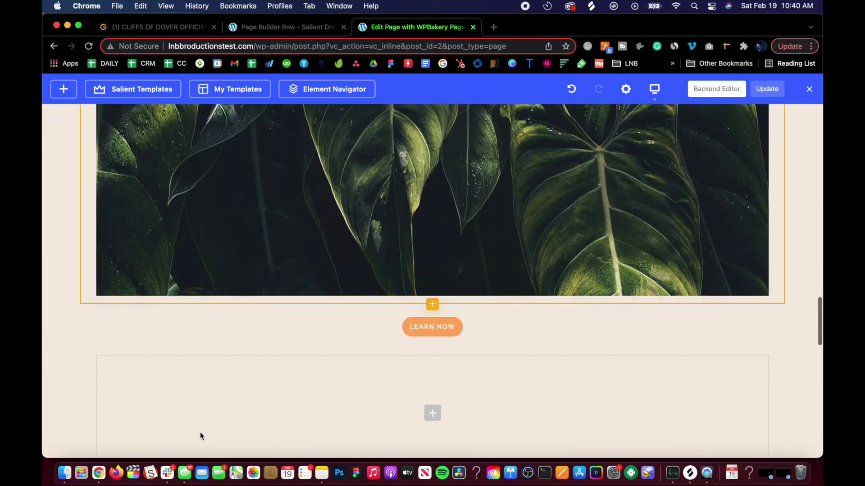
scroll(207, 396, "up", 3)
scroll(245, 348, "down", 5)
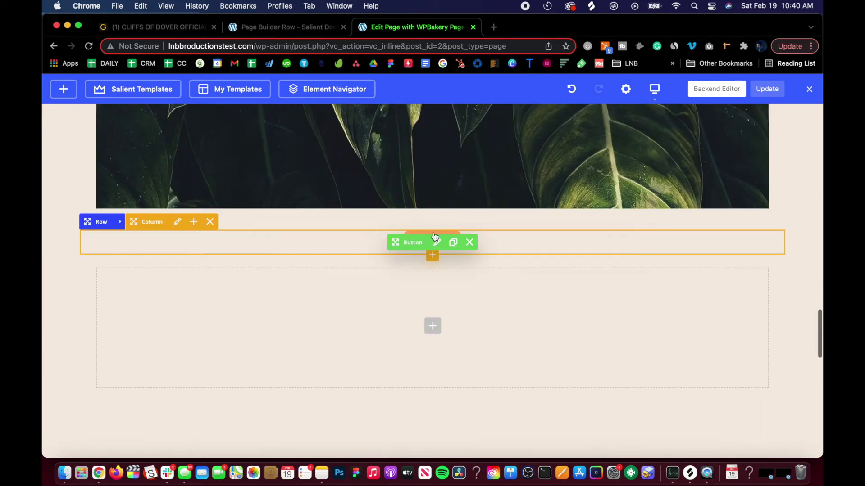
scroll(425, 234, "up", 4)
scroll(425, 233, "up", 15)
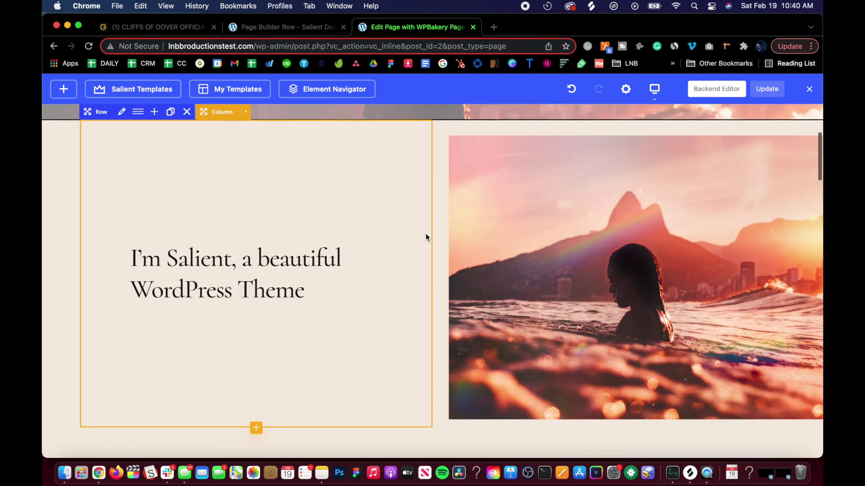
scroll(281, 250, "down", 10)
scroll(281, 250, "down", 15)
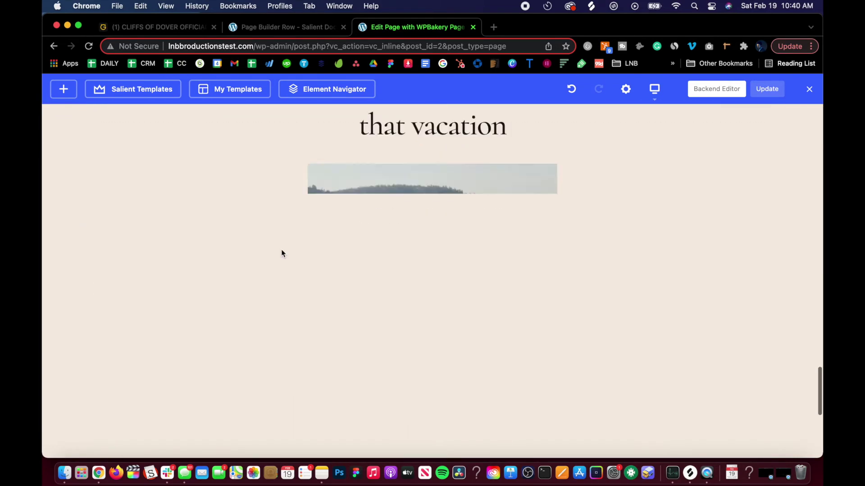
scroll(281, 250, "up", 2)
scroll(378, 173, "up", 6)
scroll(378, 168, "up", 1)
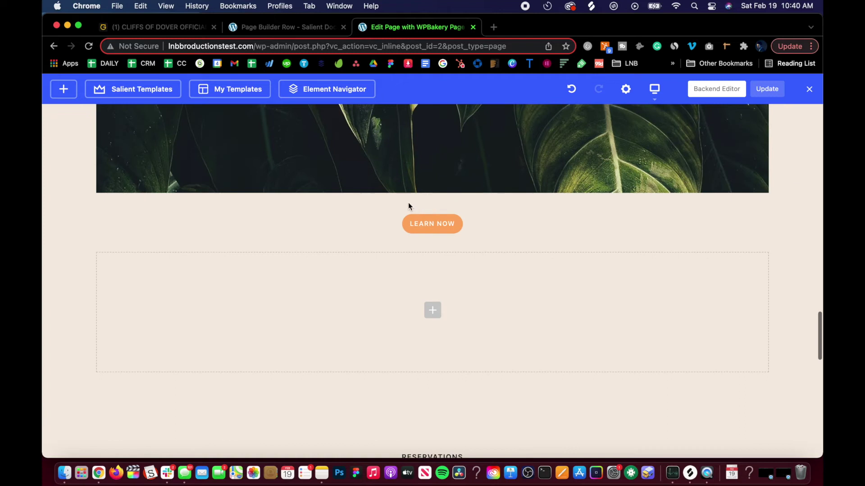
mouse_move(418, 227)
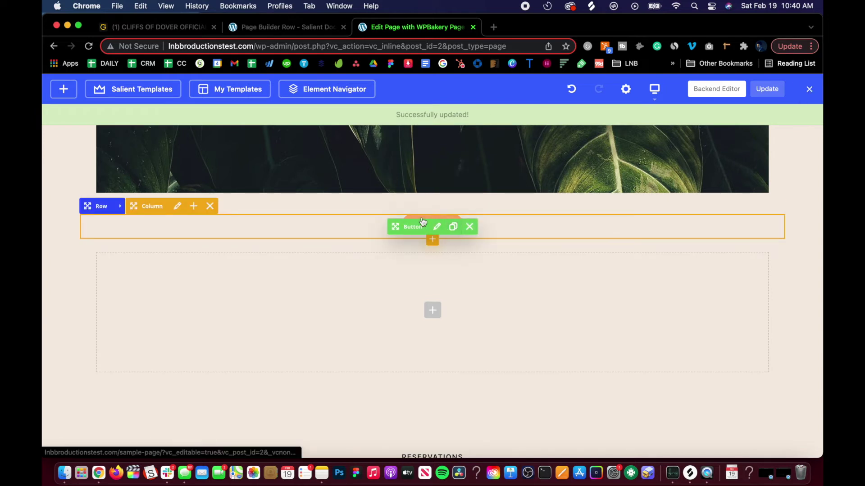
scroll(423, 222, "up", 6)
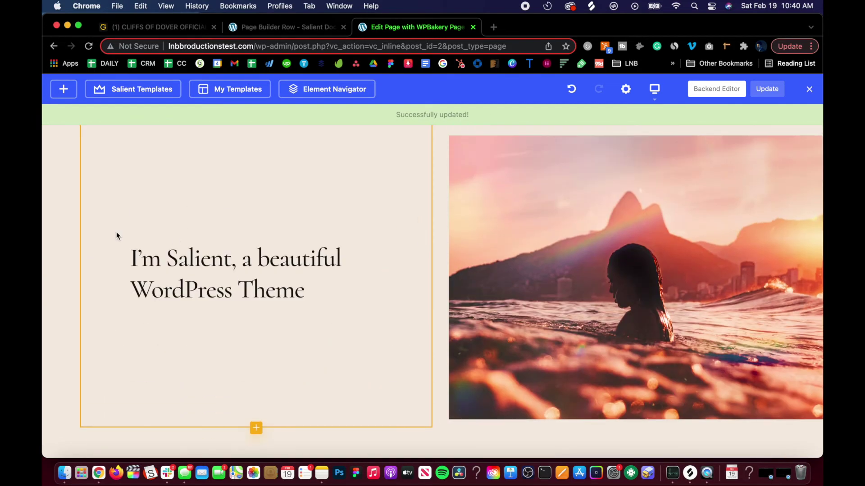
scroll(116, 234, "down", 10)
View the live Sample Page and click Learn Now to test the jump to #learn.
scroll(116, 234, "up", 4)
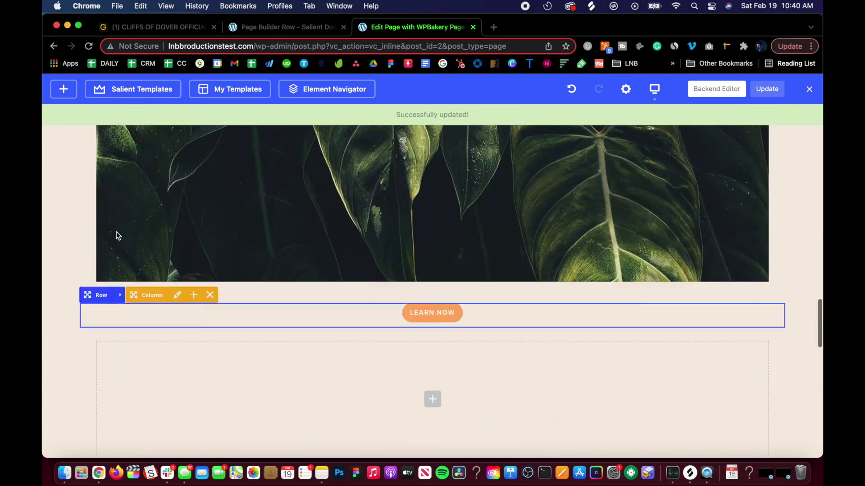
left_click(811, 89)
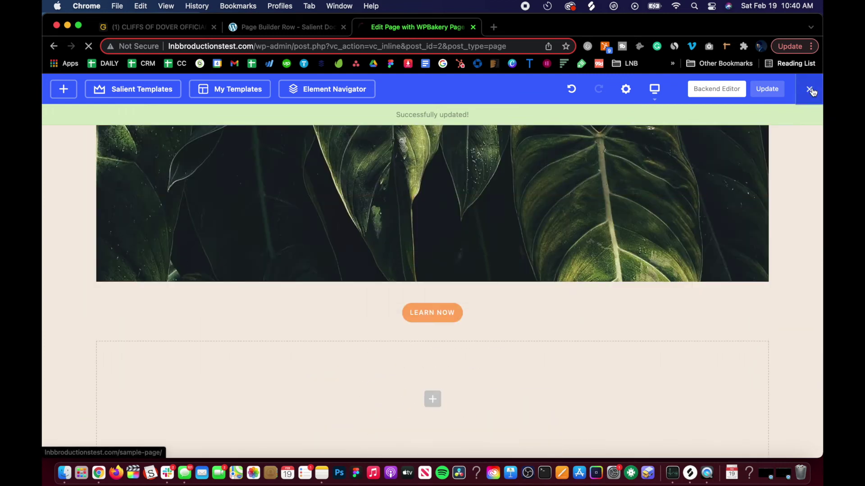
scroll(296, 283, "down", 6)
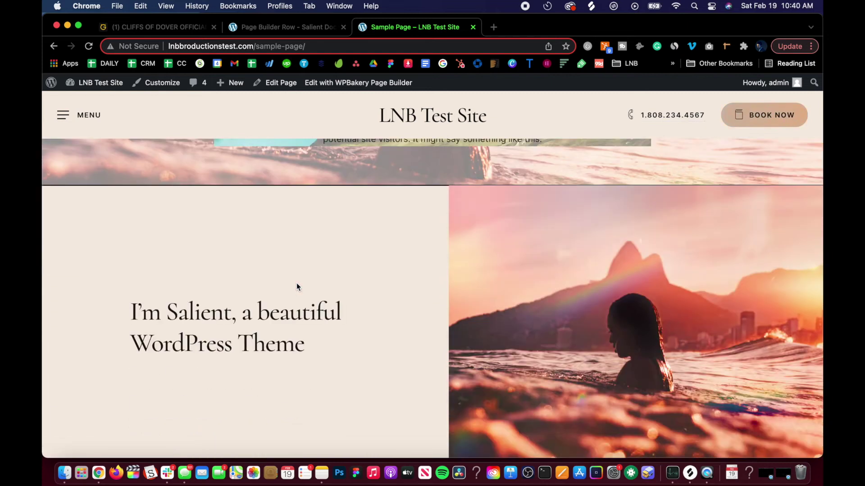
scroll(297, 287, "down", 10)
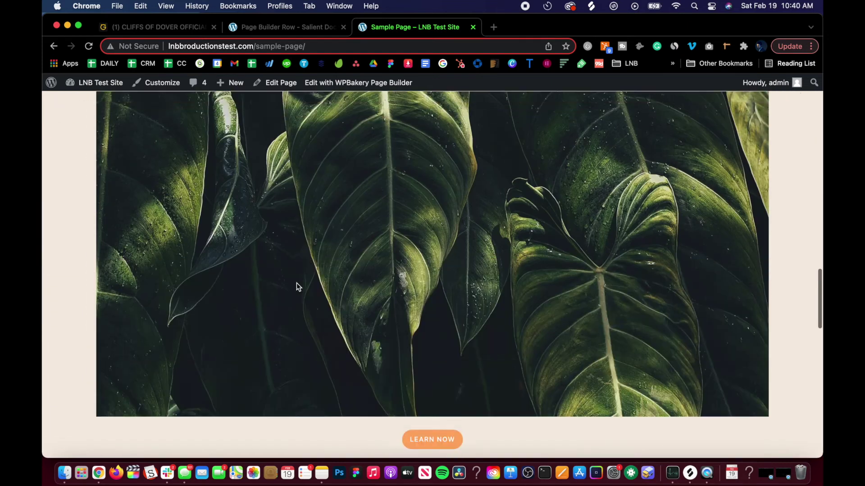
scroll(296, 287, "up", 1)
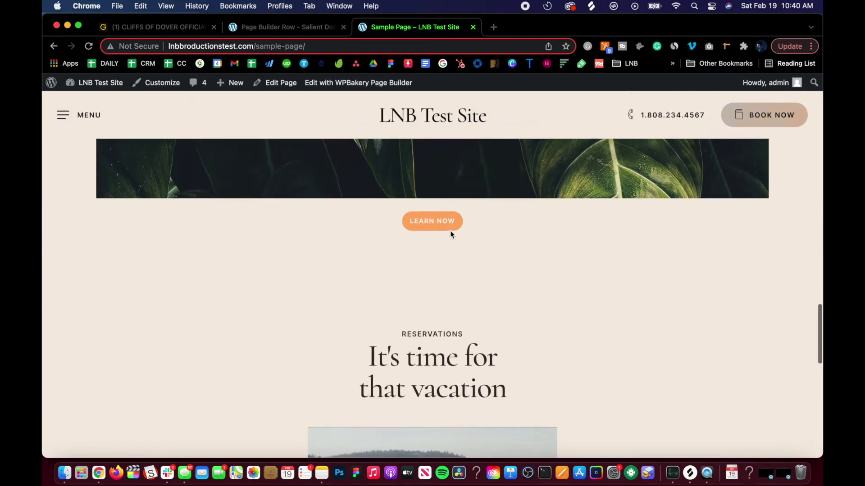
left_click(417, 224)
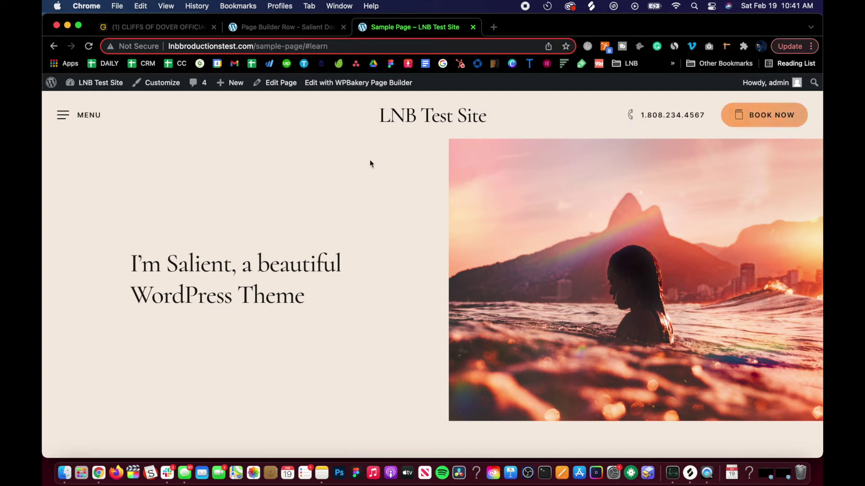
Check the I'm Salient row reached by the anchor, then open the page in the front-end builder.
scroll(309, 228, "down", 20)
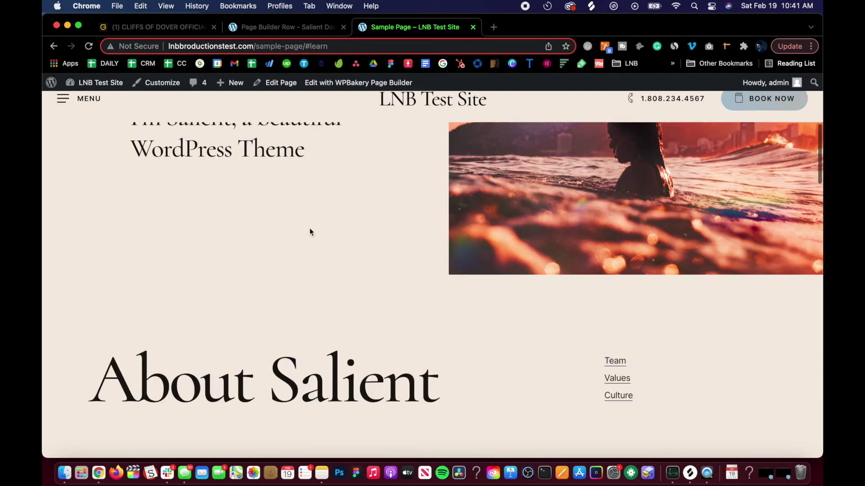
scroll(310, 228, "up", 10)
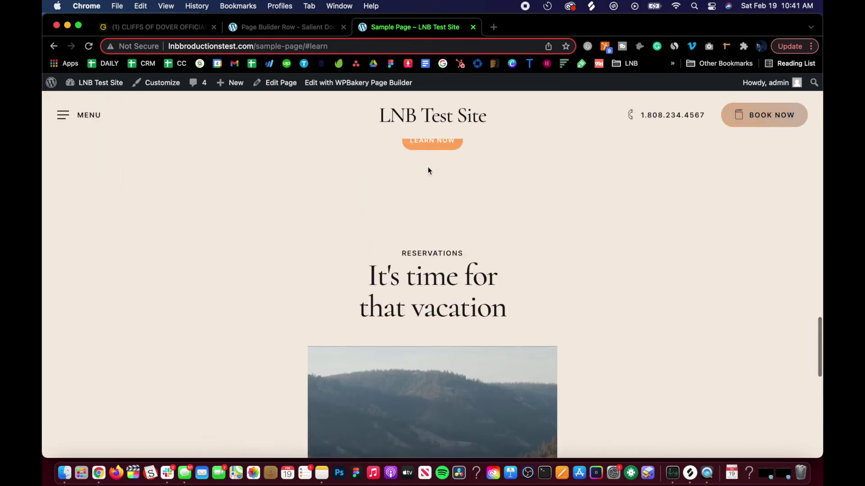
scroll(436, 153, "up", 15)
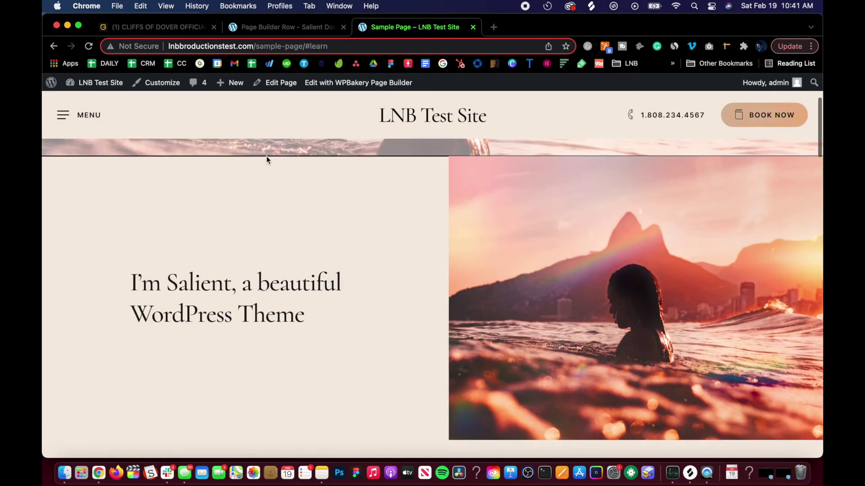
left_click(365, 81)
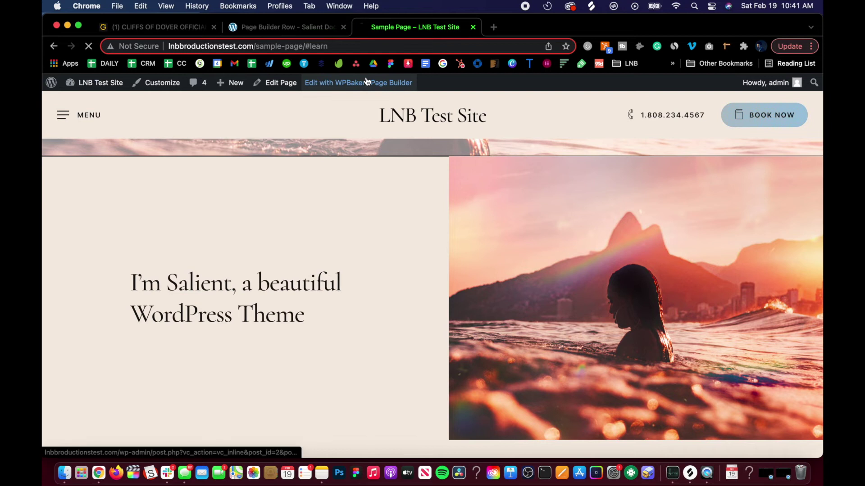
Show the Disable Row explanation in the Salient row documentation.
left_click(275, 25)
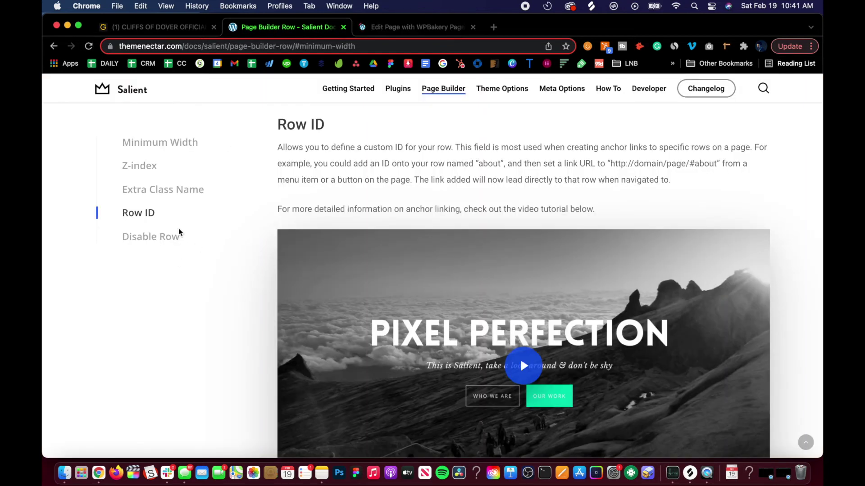
left_click(163, 242)
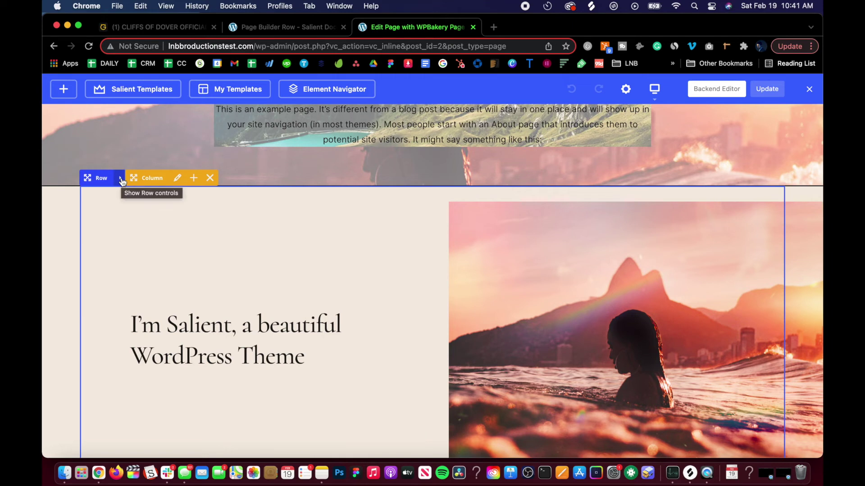
Turn Disable row on for the learn row, update the page, and view the live page.
left_click(121, 181)
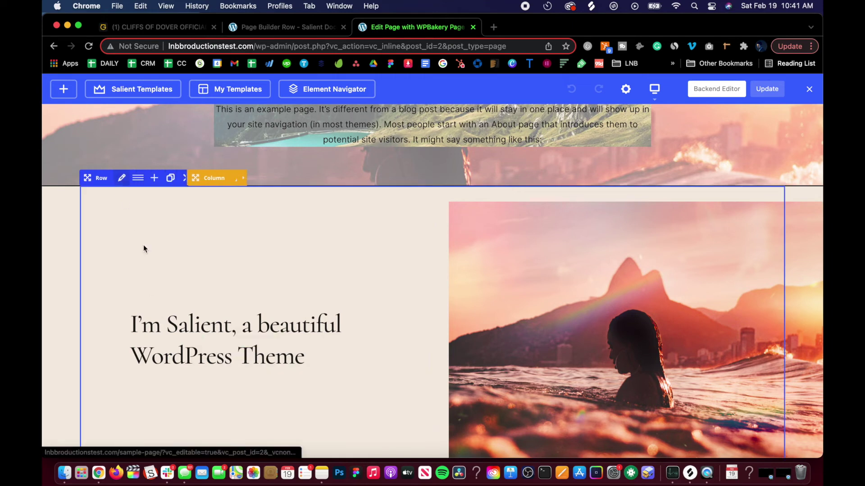
left_click(122, 178)
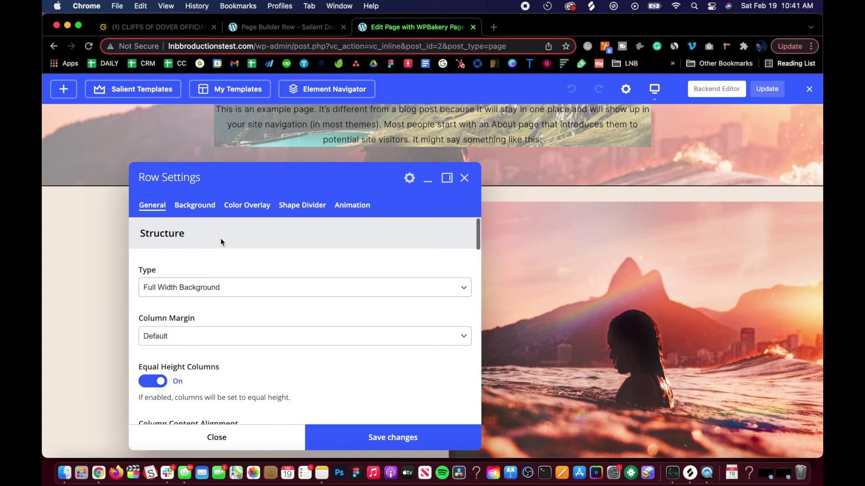
scroll(173, 323, "down", 3)
scroll(173, 323, "down", 15)
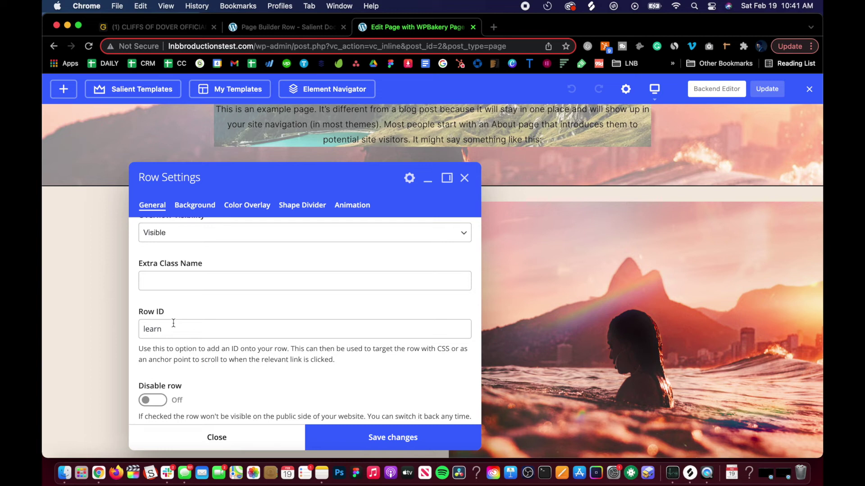
left_click(153, 401)
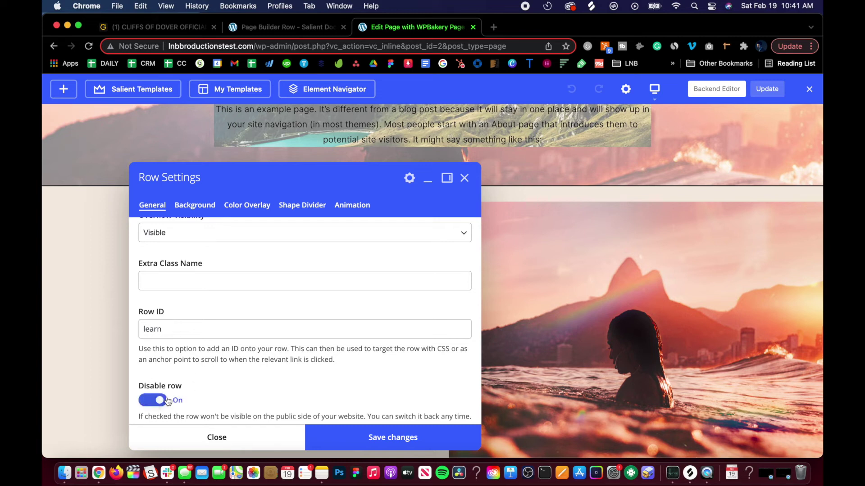
left_click(346, 435)
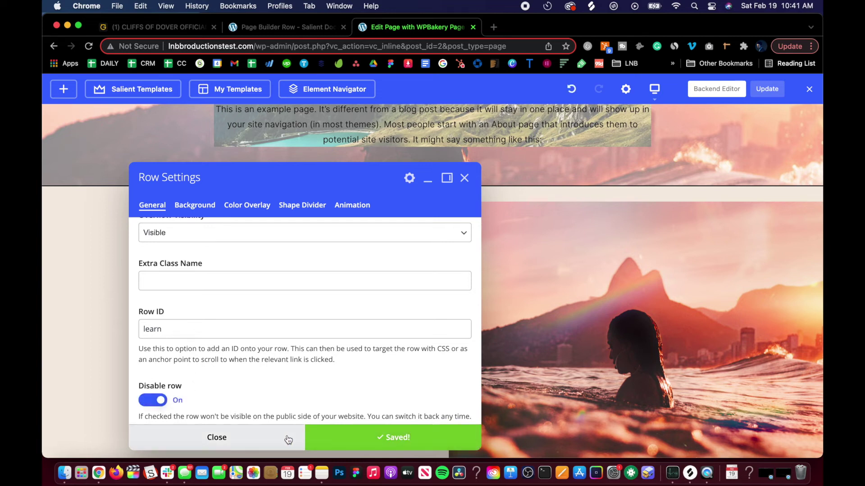
left_click(285, 440)
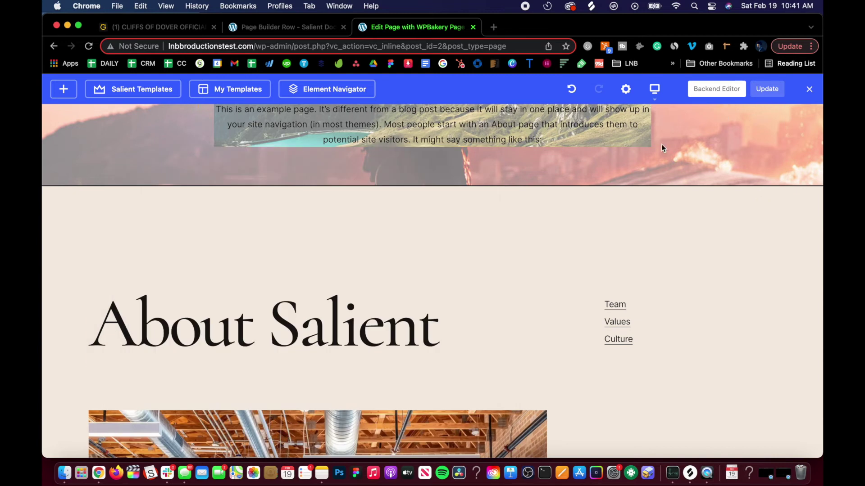
left_click(773, 91)
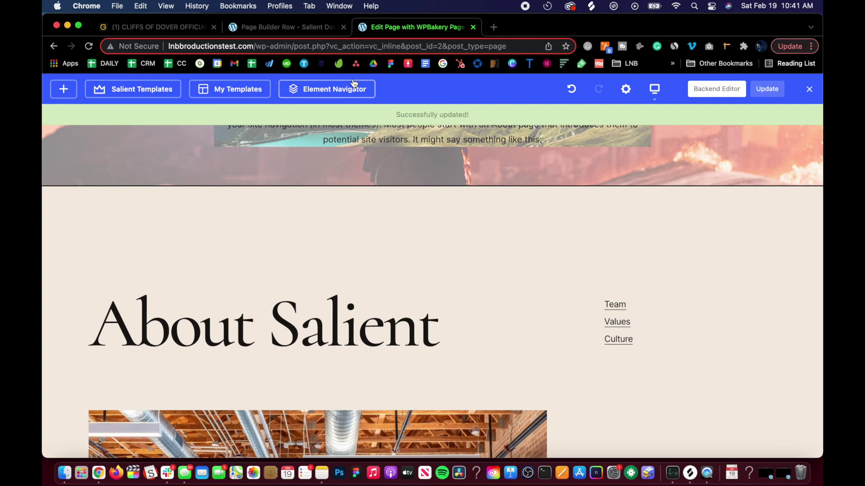
left_click(811, 91)
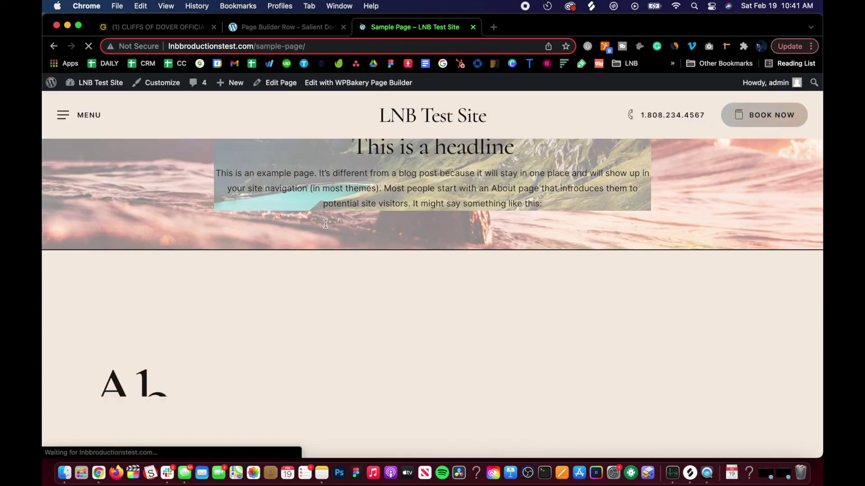
Open the Sample Page in the admin editor and switch to the Backend Editor to show its rows.
scroll(326, 223, "down", 3)
scroll(325, 223, "up", 3)
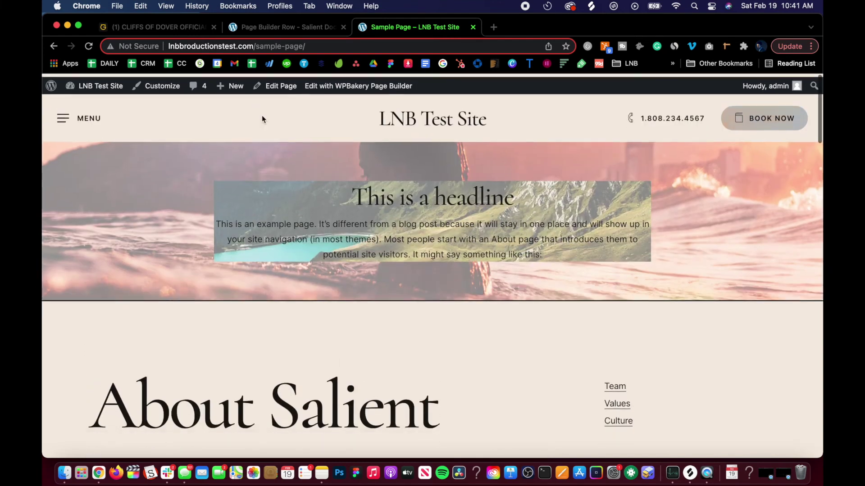
left_click(270, 85)
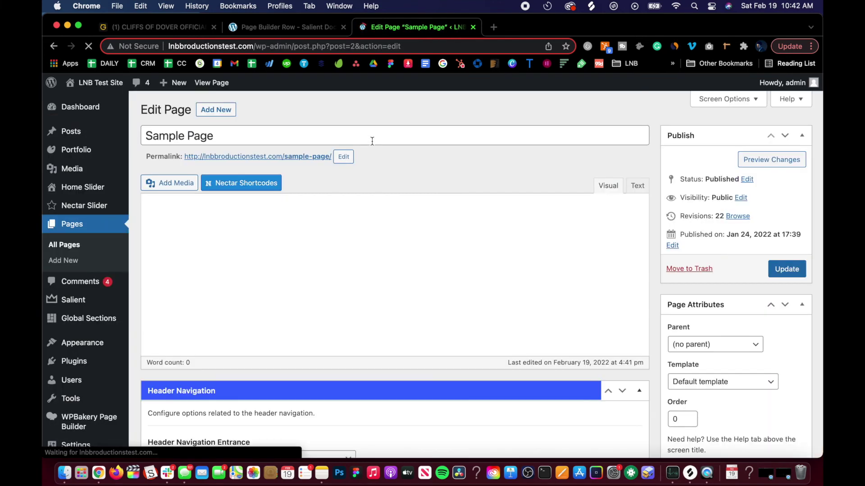
left_click(172, 182)
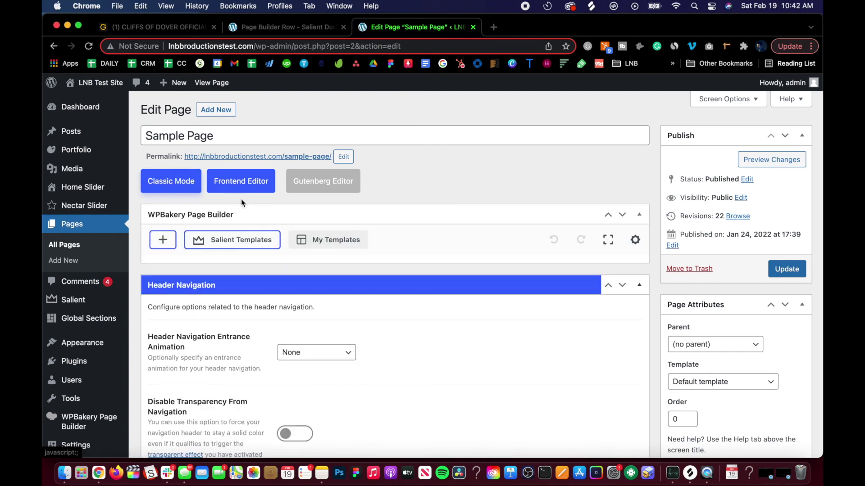
scroll(449, 199, "down", 5)
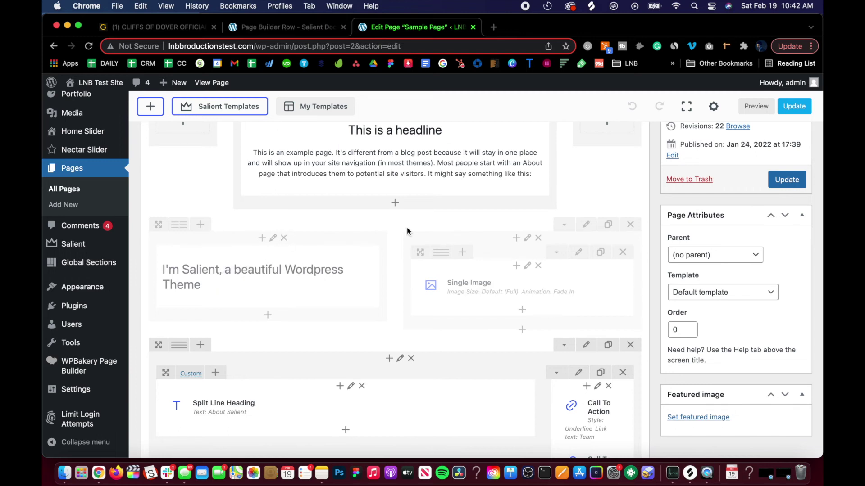
Save the learn row with Disable row switched off so the preview shows it again.
left_click(587, 227)
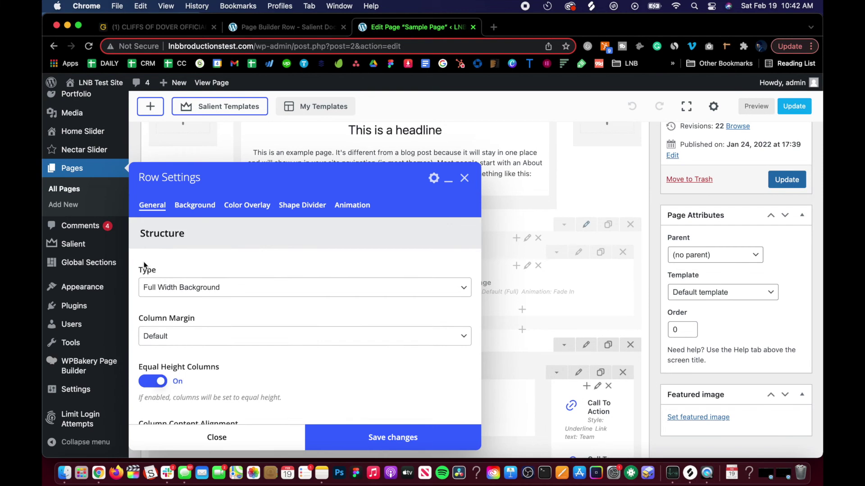
scroll(148, 307, "down", 3)
scroll(148, 307, "down", 5)
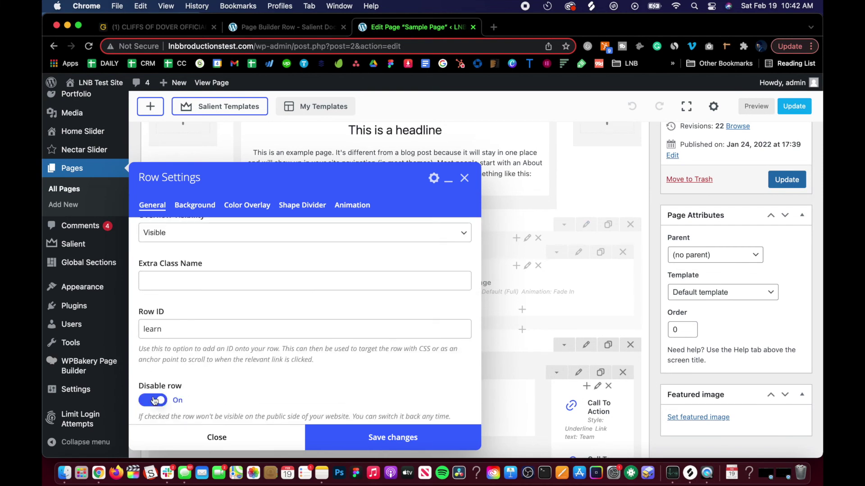
left_click(356, 438)
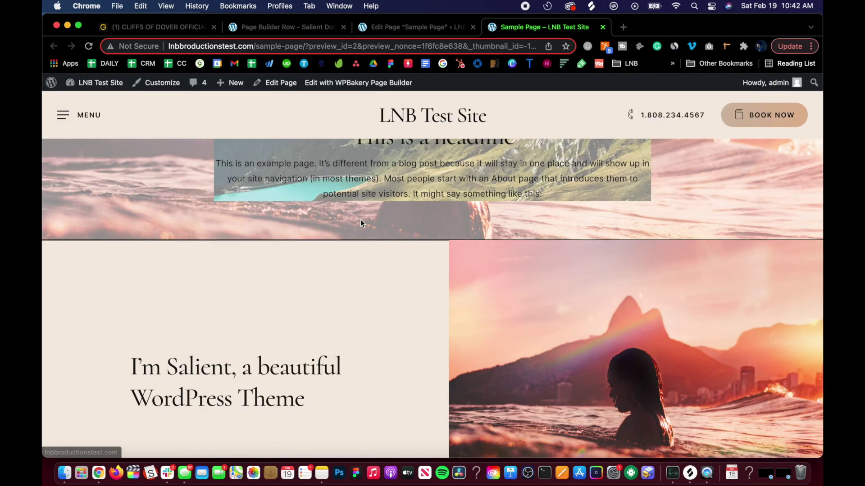
scroll(451, 183, "up", 3)
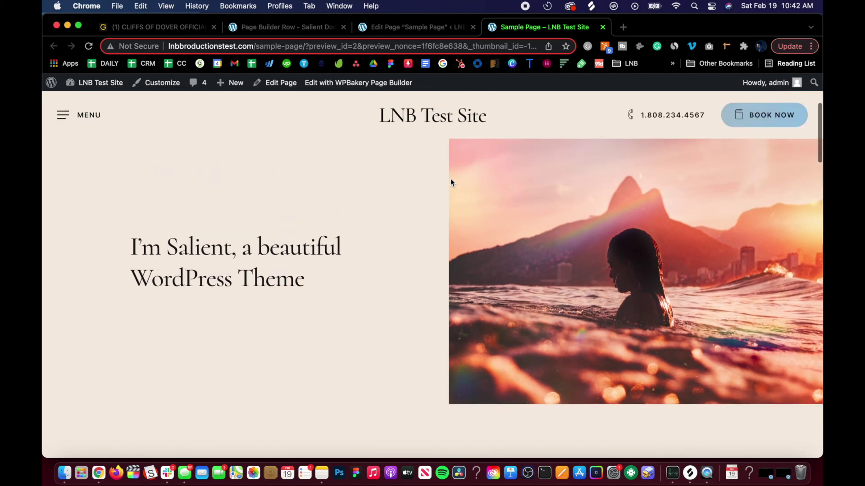
left_click(270, 28)
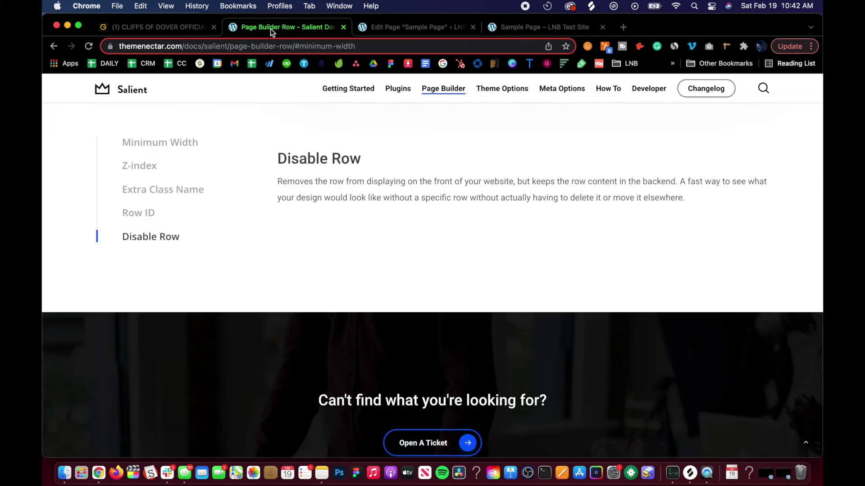
scroll(285, 233, "up", 10)
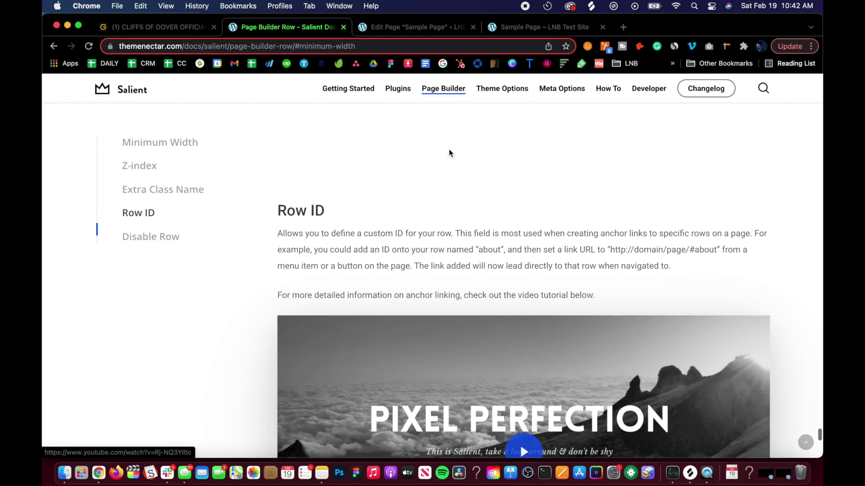
mouse_move(447, 90)
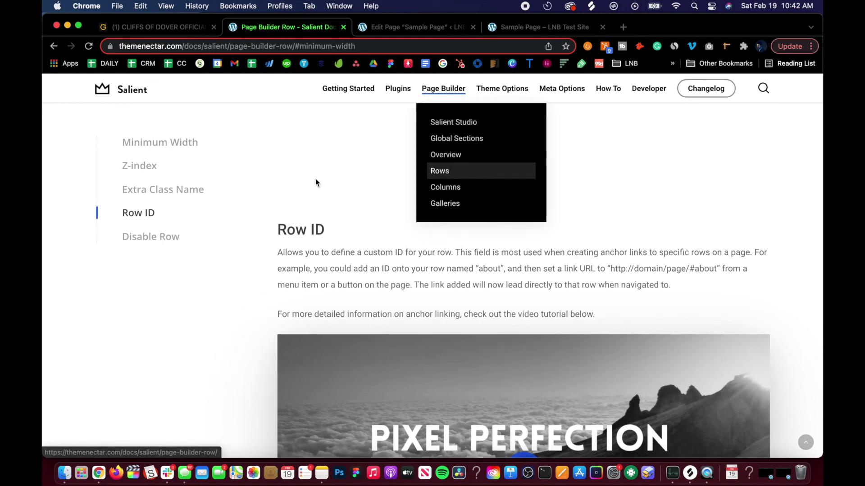
scroll(316, 179, "up", 10)
scroll(315, 178, "up", 5)
scroll(316, 178, "down", 20)
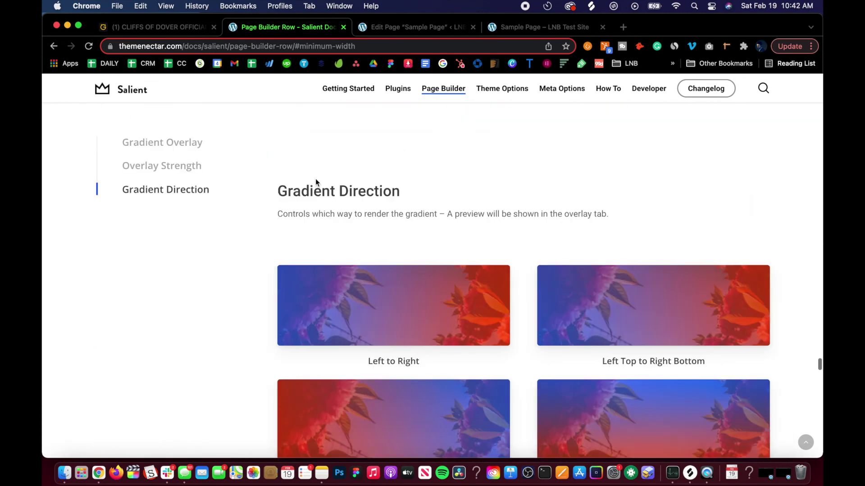
scroll(315, 178, "up", 3)
scroll(315, 179, "up", 10)
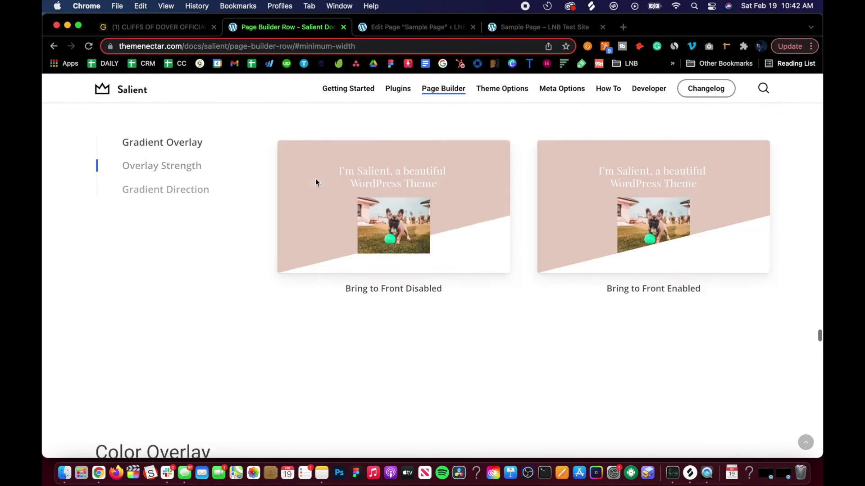
scroll(315, 179, "up", 15)
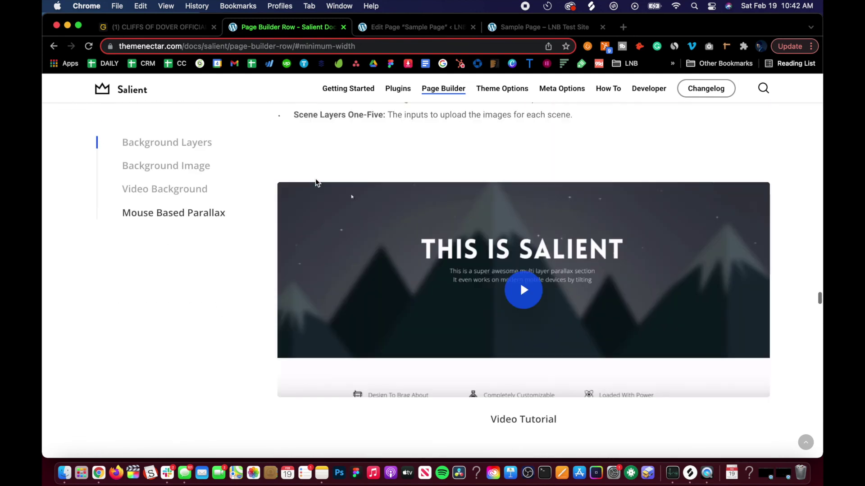
scroll(315, 179, "up", 10)
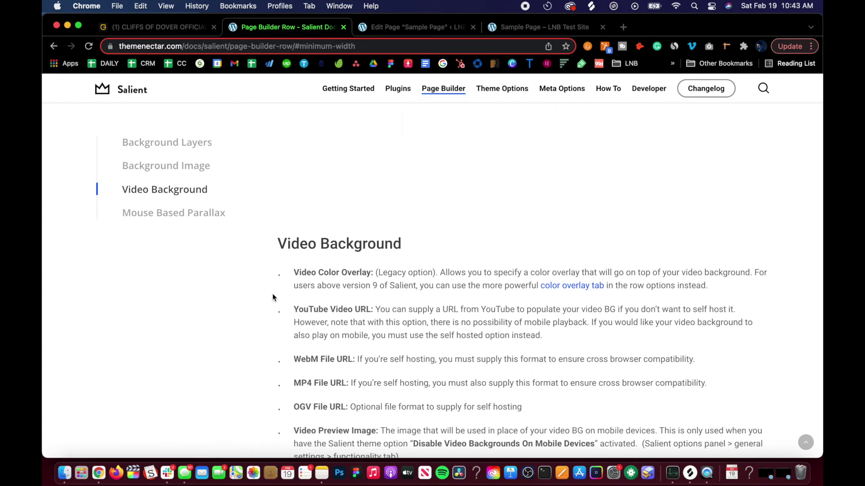
scroll(272, 298, "down", 10)
scroll(273, 297, "down", 15)
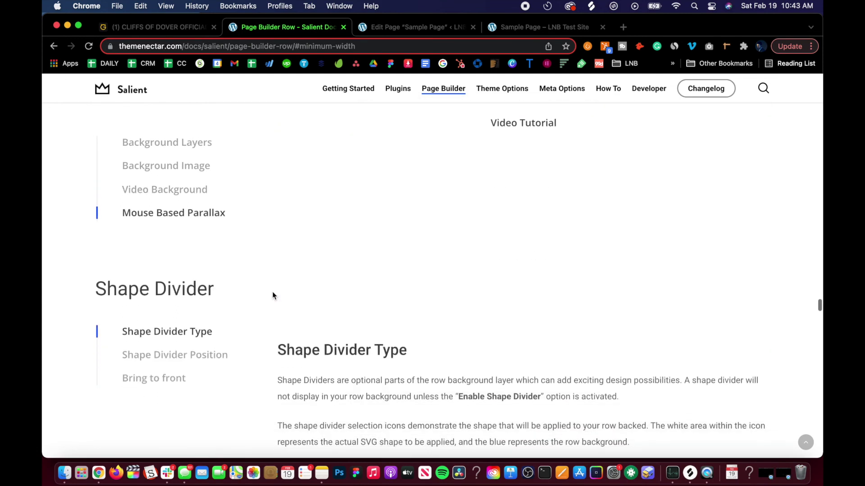